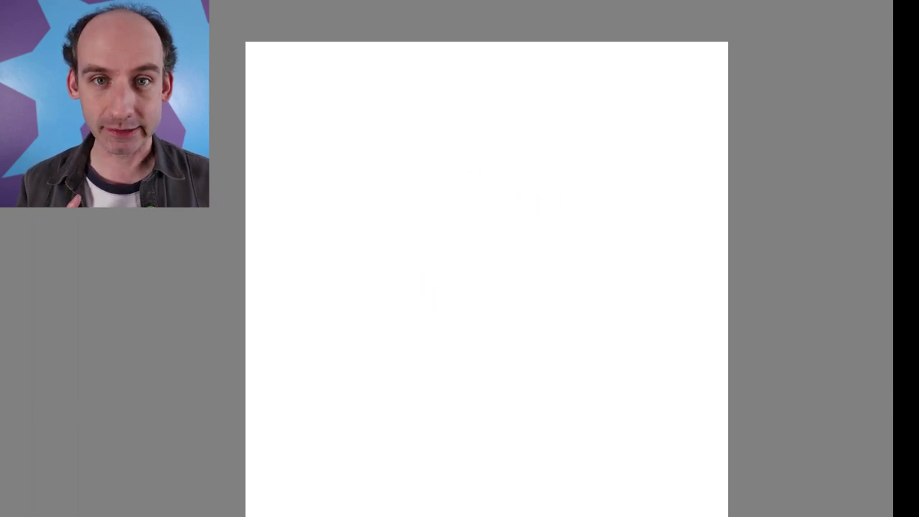
- Sketch loose blue construction circles for the bunny's body and darken the head circle
{"action": "scroll", "coordinate": [338, 287], "scroll_direction": "up", "scroll_amount": 2}
{"action": "left_click_drag", "start_coordinate": [416, 379], "coordinate": [623, 317]}
{"action": "left_click_drag", "start_coordinate": [398, 338], "coordinate": [604, 372]}
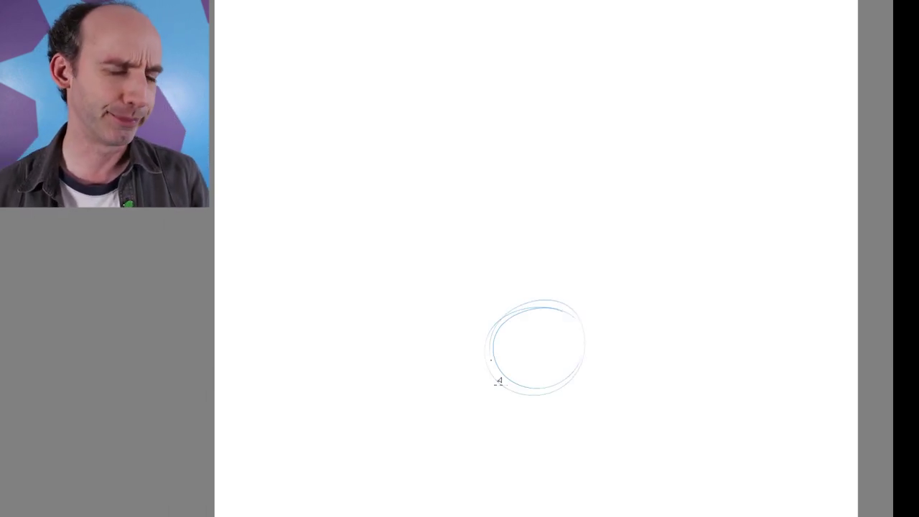
{"action": "left_click_drag", "start_coordinate": [520, 170], "coordinate": [478, 195]}
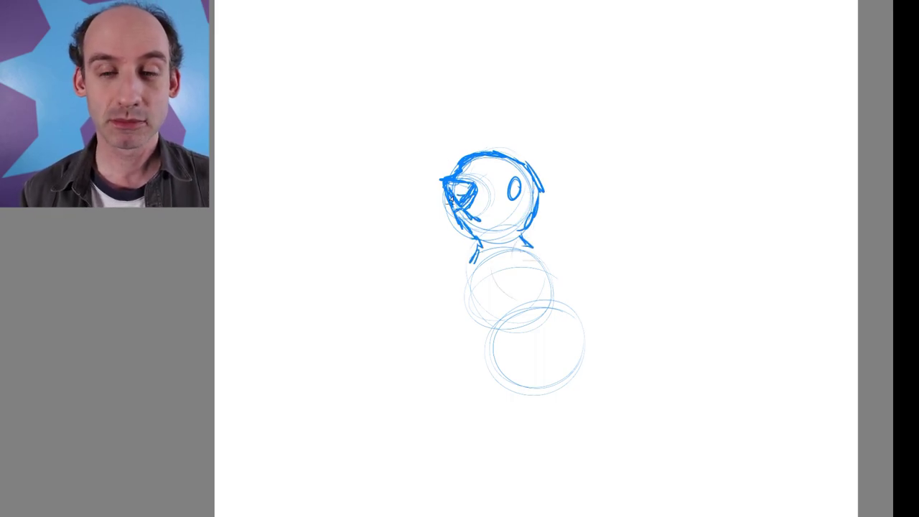
- Draw two tall ears above the head, re-stroking the left ear in bold
{"action": "scroll", "coordinate": [427, 281], "scroll_direction": "up", "scroll_amount": 3}
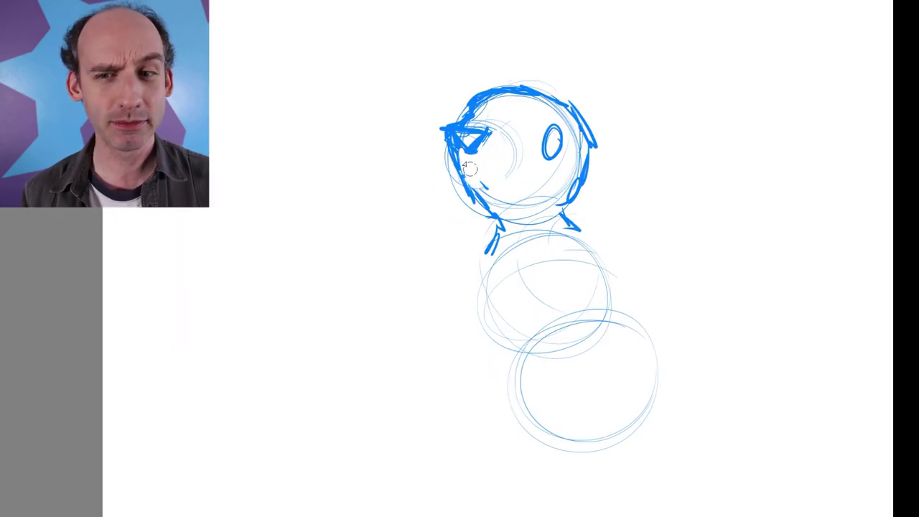
{"action": "left_click_drag", "start_coordinate": [470, 168], "coordinate": [440, 268]}
{"action": "mouse_move", "coordinate": [553, 194]}
{"action": "left_mouse_down"}
{"action": "mouse_move", "coordinate": [650, 100]}
{"action": "mouse_move", "coordinate": [682, 90]}
{"action": "left_mouse_up"}
{"action": "left_click_drag", "start_coordinate": [480, 181], "coordinate": [580, 31]}
{"action": "left_click_drag", "start_coordinate": [556, 68], "coordinate": [475, 181]}
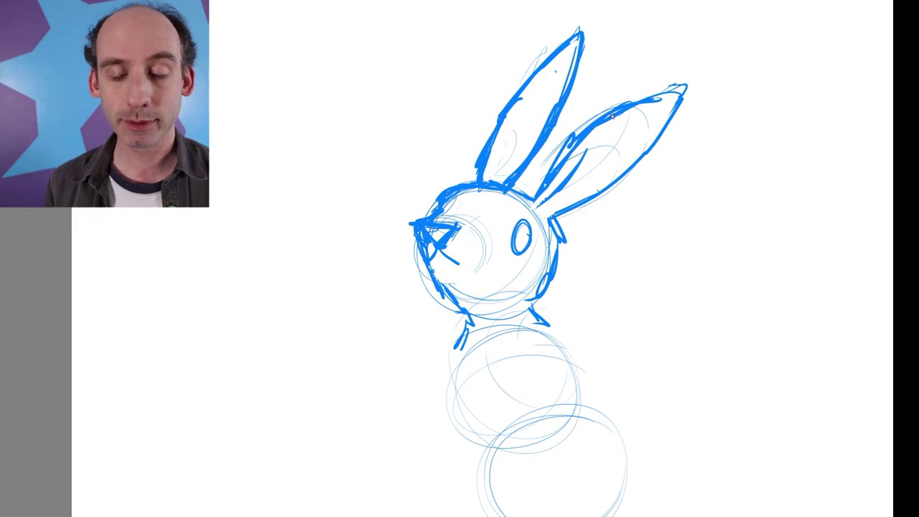
{"action": "left_click_drag", "start_coordinate": [519, 191], "coordinate": [581, 255]}
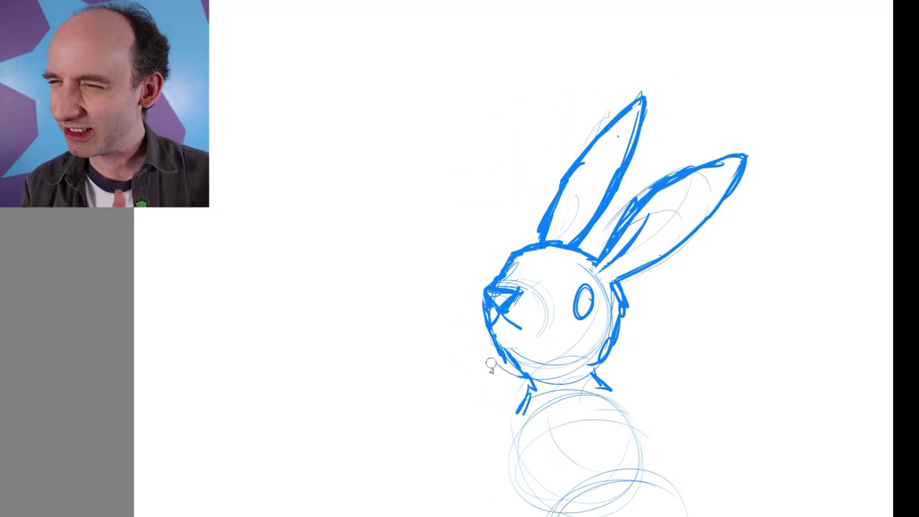
{"action": "left_click_drag", "start_coordinate": [628, 388], "coordinate": [553, 282]}
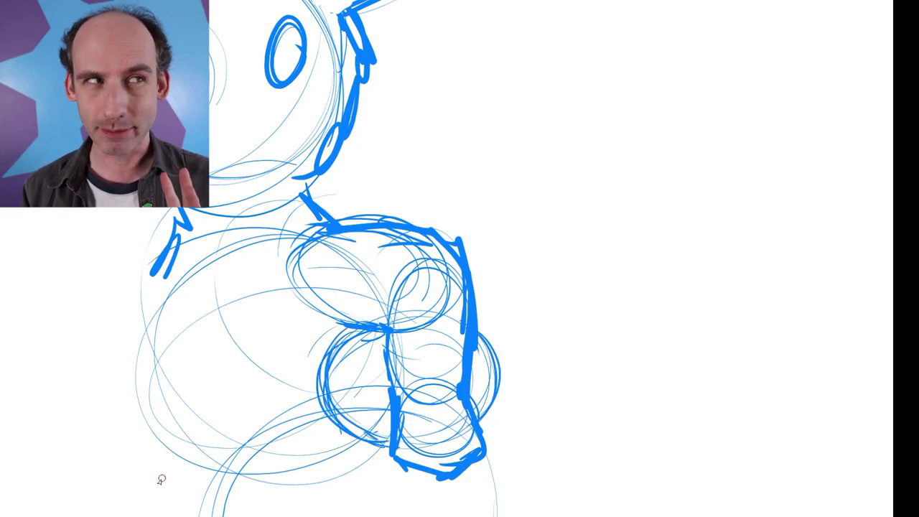
- Sketch loose circles below the arm and outline the forearm and hand in bold
{"action": "scroll", "coordinate": [228, 314], "scroll_direction": "down", "scroll_amount": 3}
{"action": "scroll", "coordinate": [262, 388], "scroll_direction": "down", "scroll_amount": 3}
{"action": "scroll", "coordinate": [318, 277], "scroll_direction": "up", "scroll_amount": 3}
{"action": "mouse_move", "coordinate": [381, 237]}
{"action": "left_mouse_down"}
{"action": "mouse_move", "coordinate": [318, 277]}
{"action": "mouse_move", "coordinate": [425, 397]}
{"action": "left_mouse_up"}
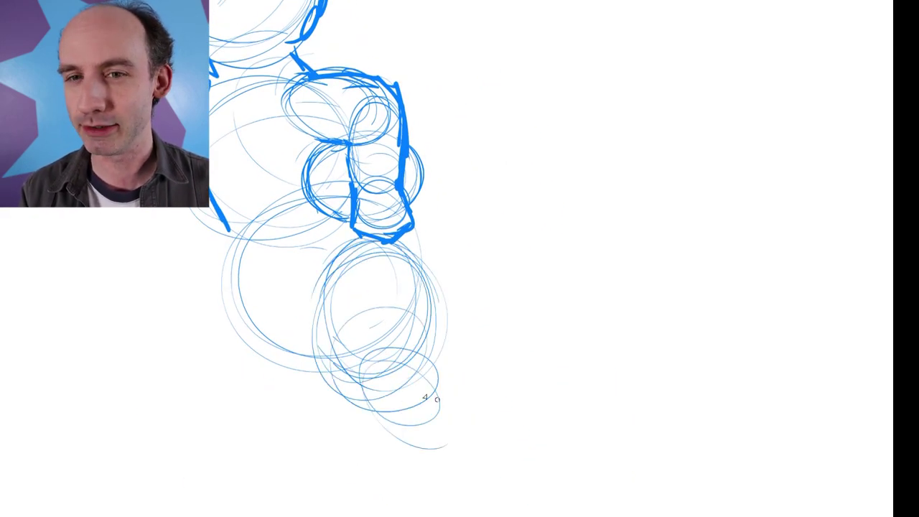
{"action": "scroll", "coordinate": [424, 396], "scroll_direction": "down", "scroll_amount": 3}
{"action": "mouse_move", "coordinate": [388, 316]}
{"action": "left_mouse_down"}
{"action": "mouse_move", "coordinate": [421, 461]}
{"action": "mouse_move", "coordinate": [378, 497]}
{"action": "left_mouse_up"}
{"action": "left_click_drag", "start_coordinate": [418, 436], "coordinate": [273, 151]}
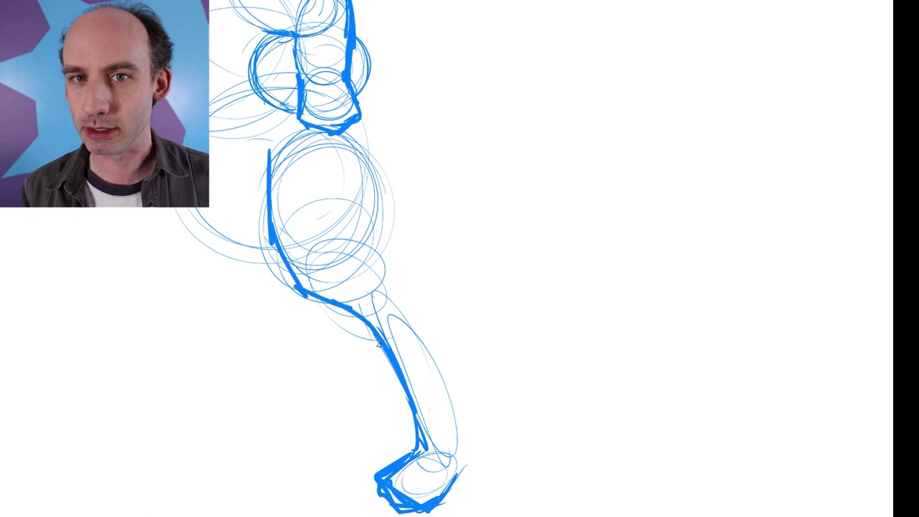
{"action": "left_click_drag", "start_coordinate": [362, 165], "coordinate": [463, 477]}
- Draw bold strokes for the other arm and outline its hand
{"action": "scroll", "coordinate": [406, 186], "scroll_direction": "up", "scroll_amount": 5}
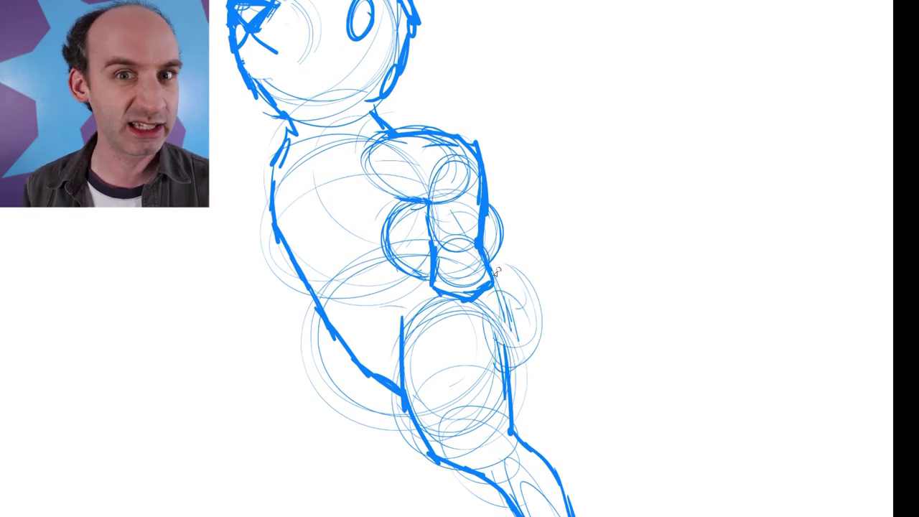
{"action": "scroll", "coordinate": [460, 258], "scroll_direction": "down", "scroll_amount": 3}
{"action": "left_click_drag", "start_coordinate": [466, 215], "coordinate": [416, 301]}
{"action": "left_click_drag", "start_coordinate": [431, 230], "coordinate": [366, 352]}
{"action": "scroll", "coordinate": [460, 259], "scroll_direction": "up", "scroll_amount": 3}
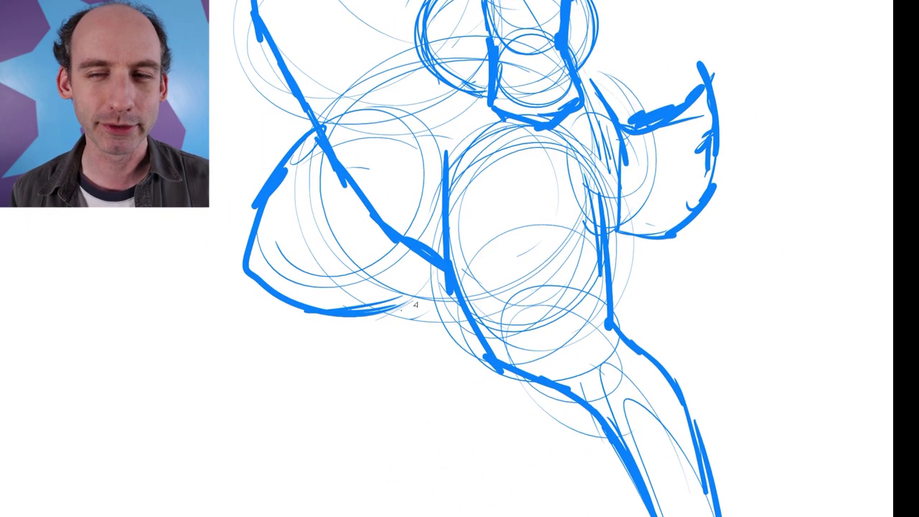
{"action": "mouse_move", "coordinate": [438, 287]}
{"action": "left_mouse_down"}
{"action": "mouse_move", "coordinate": [345, 445]}
{"action": "mouse_move", "coordinate": [359, 474]}
{"action": "left_mouse_up"}
- Undo the stray scribbled strokes inside the foot with Ctrl+Z
{"action": "scroll", "coordinate": [368, 430], "scroll_direction": "down", "scroll_amount": 3}
{"action": "left_click_drag", "start_coordinate": [531, 452], "coordinate": [493, 426]}
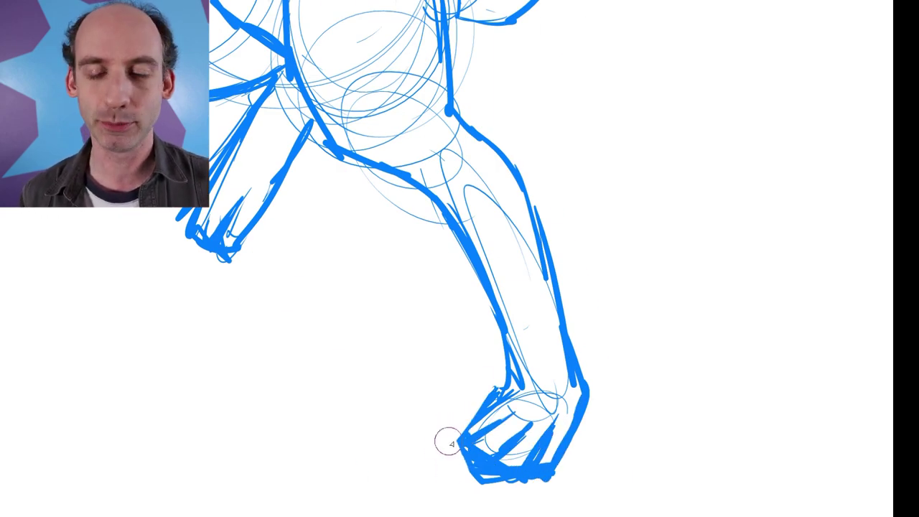
{"action": "scroll", "coordinate": [301, 424], "scroll_direction": "down", "scroll_amount": 3}
{"action": "scroll", "coordinate": [392, 423], "scroll_direction": "up", "scroll_amount": 5}
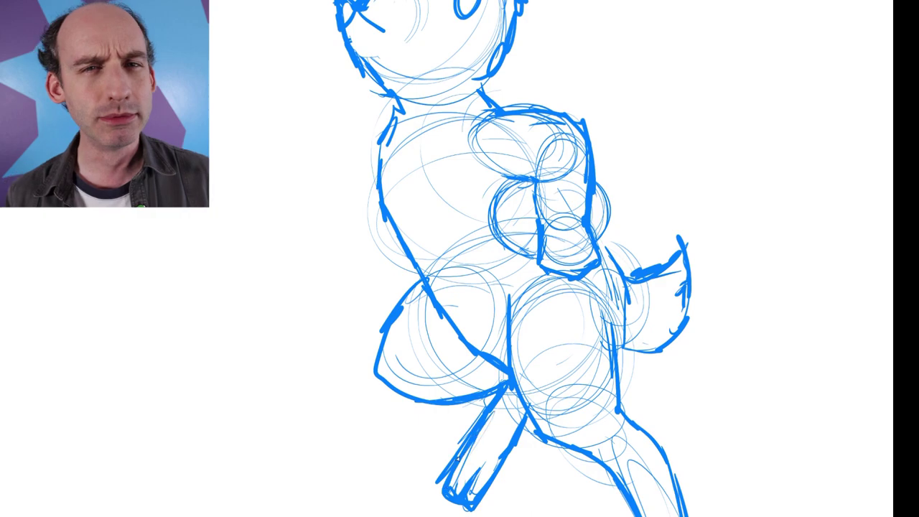
{"action": "key", "text": "ctrl+z"}
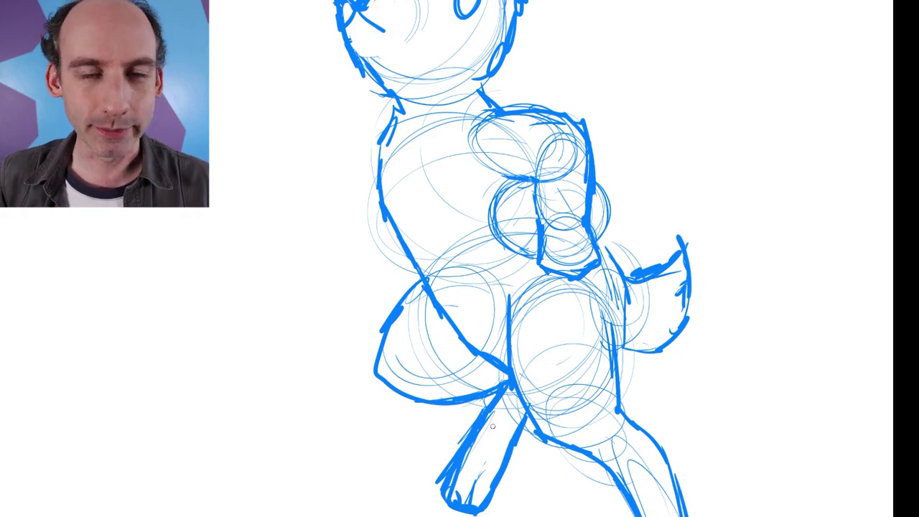
- Redraw the right leg with a straight lower leg and reshape the foot
{"action": "mouse_move", "coordinate": [492, 426]}
{"action": "left_mouse_down"}
{"action": "mouse_move", "coordinate": [396, 443]}
{"action": "mouse_move", "coordinate": [290, 343]}
{"action": "left_mouse_up"}
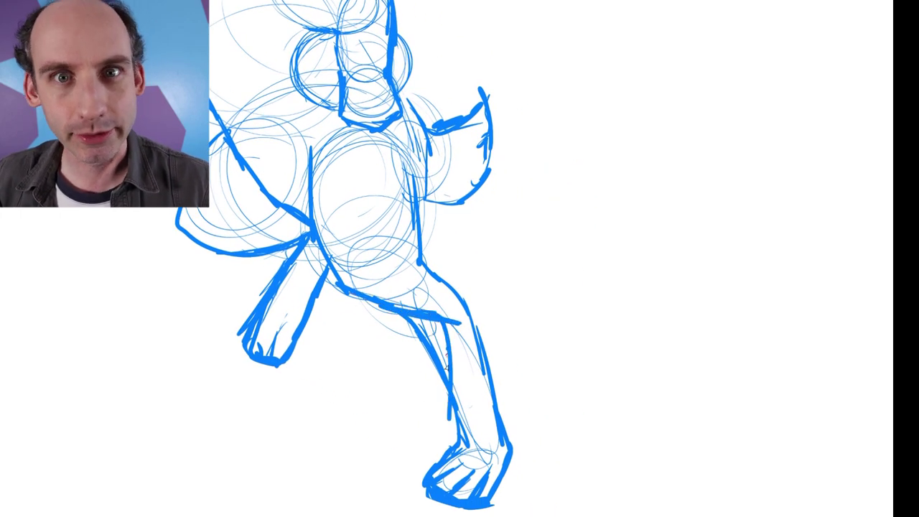
{"action": "left_click_drag", "start_coordinate": [445, 350], "coordinate": [451, 447]}
{"action": "mouse_move", "coordinate": [416, 244]}
{"action": "left_mouse_down"}
{"action": "mouse_move", "coordinate": [499, 285]}
{"action": "mouse_move", "coordinate": [504, 435]}
{"action": "left_mouse_up"}
{"action": "left_click_drag", "start_coordinate": [445, 244], "coordinate": [402, 294]}
{"action": "left_click_drag", "start_coordinate": [480, 305], "coordinate": [427, 416]}
{"action": "mouse_move", "coordinate": [448, 331]}
{"action": "left_mouse_down"}
{"action": "mouse_move", "coordinate": [452, 452]}
{"action": "mouse_move", "coordinate": [446, 407]}
{"action": "left_mouse_up"}
{"action": "left_click_drag", "start_coordinate": [460, 478], "coordinate": [479, 434]}
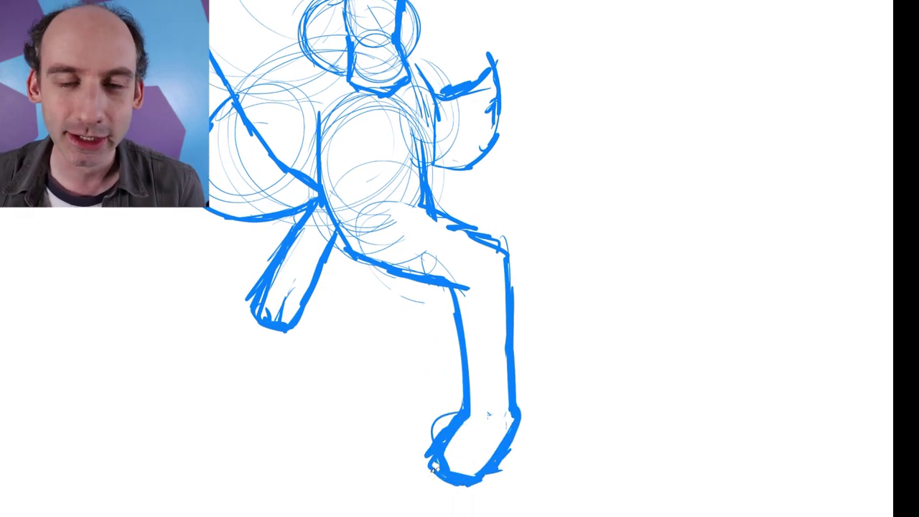
- Pan and zoom across the canvas to review the outlined limbs
{"action": "scroll", "coordinate": [435, 466], "scroll_direction": "up", "scroll_amount": 3}
{"action": "scroll", "coordinate": [434, 467], "scroll_direction": "left", "scroll_amount": 5}
{"action": "scroll", "coordinate": [420, 397], "scroll_direction": "up", "scroll_amount": 3}
{"action": "scroll", "coordinate": [504, 321], "scroll_direction": "right", "scroll_amount": 3}
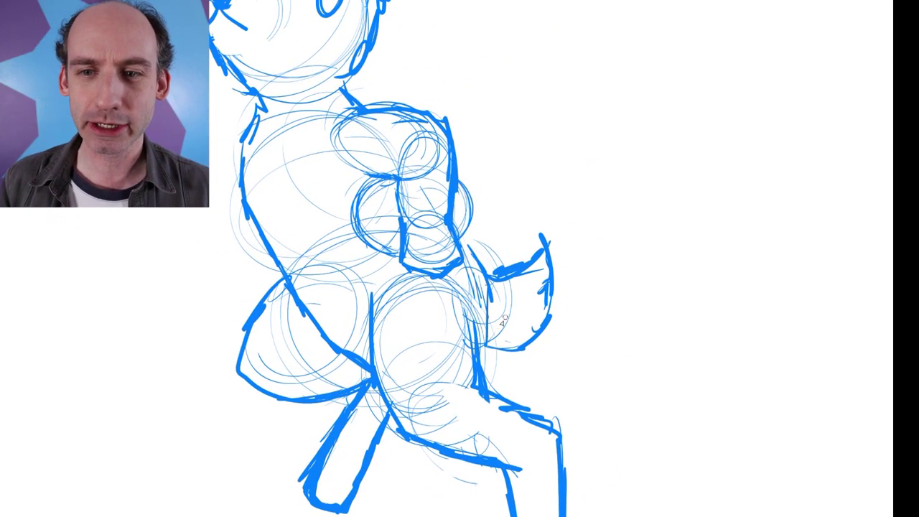
{"action": "scroll", "coordinate": [480, 352], "scroll_direction": "down", "scroll_amount": 1}
{"action": "scroll", "coordinate": [420, 365], "scroll_direction": "up", "scroll_amount": 5}
{"action": "scroll", "coordinate": [420, 366], "scroll_direction": "left", "scroll_amount": 4}
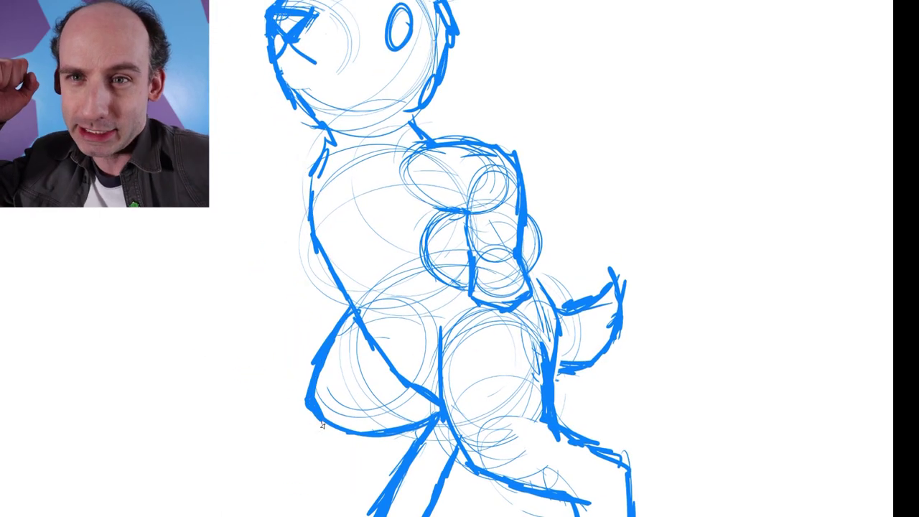
{"action": "scroll", "coordinate": [508, 471], "scroll_direction": "up", "scroll_amount": 2}
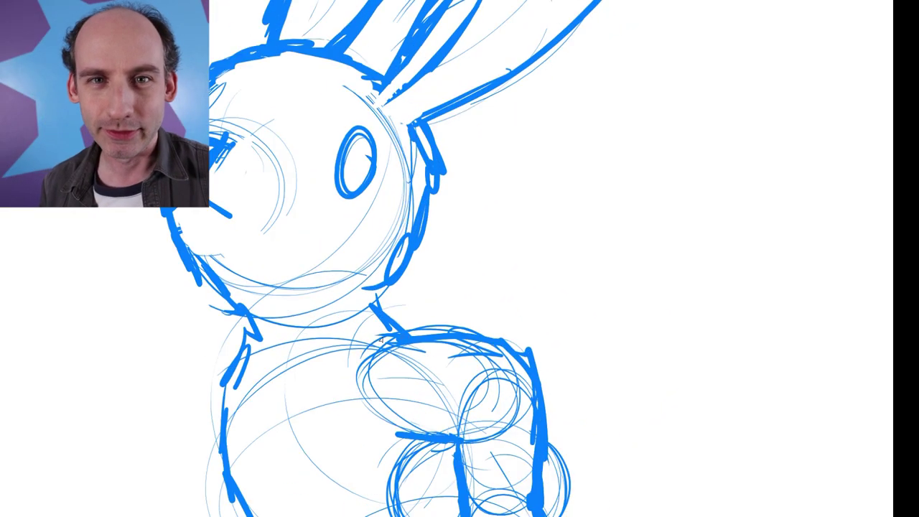
{"action": "scroll", "coordinate": [342, 425], "scroll_direction": "up", "scroll_amount": 1}
{"action": "scroll", "coordinate": [342, 425], "scroll_direction": "down", "scroll_amount": 2}
{"action": "scroll", "coordinate": [342, 424], "scroll_direction": "right", "scroll_amount": 2}
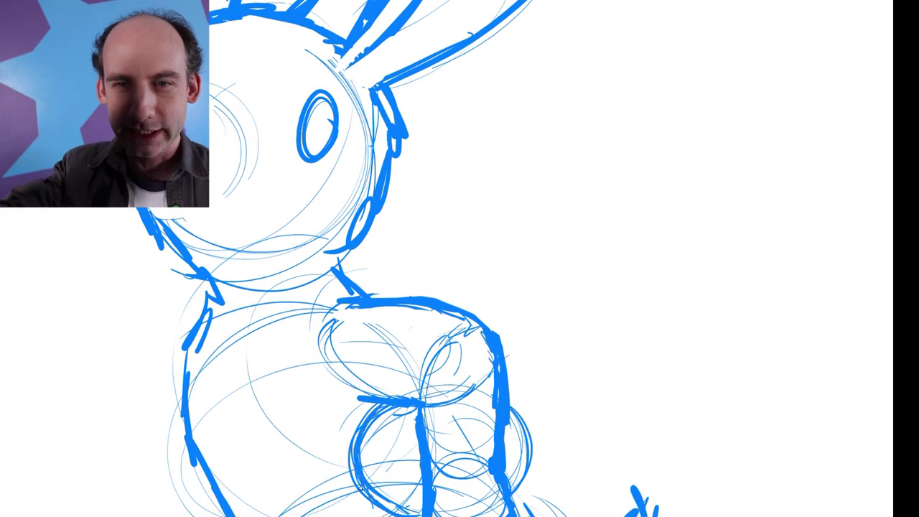
{"action": "scroll", "coordinate": [459, 287], "scroll_direction": "down", "scroll_amount": 3}
{"action": "scroll", "coordinate": [136, 323], "scroll_direction": "down", "scroll_amount": 2}
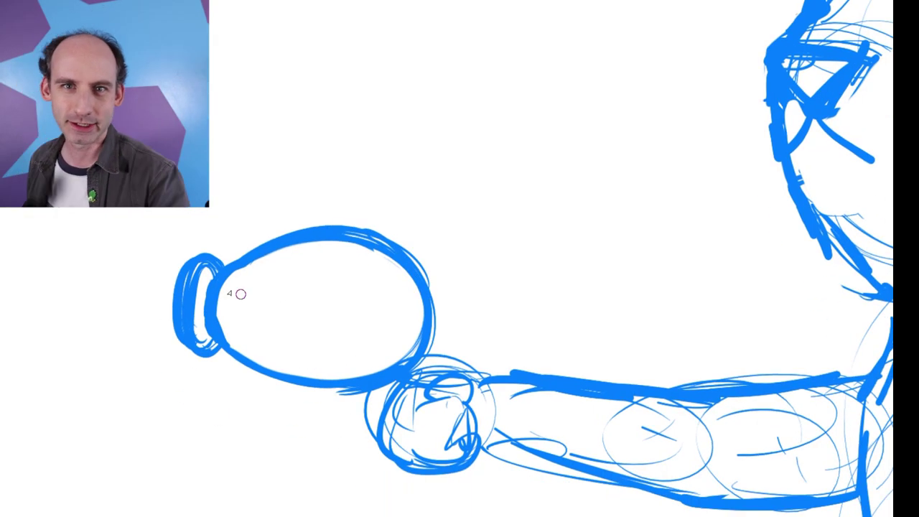
- Lasso the hand, move it up-right onto the arm, and draw wrist strokes joining them
{"action": "mouse_move", "coordinate": [277, 383]}
{"action": "left_mouse_down"}
{"action": "mouse_move", "coordinate": [313, 301]}
{"action": "mouse_move", "coordinate": [304, 294]}
{"action": "left_mouse_up"}
{"action": "scroll", "coordinate": [304, 293], "scroll_direction": "up", "scroll_amount": 1}
{"action": "left_click_drag", "start_coordinate": [445, 339], "coordinate": [470, 488]}
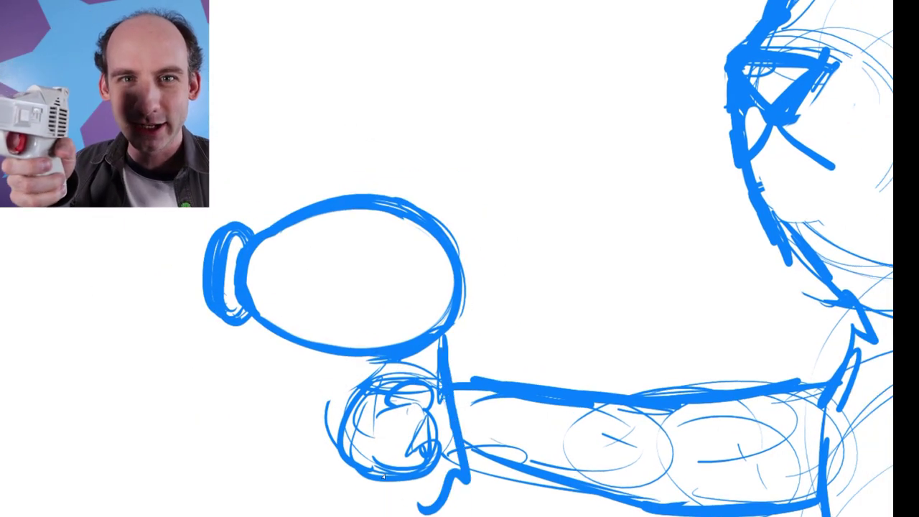
{"action": "left_click_drag", "start_coordinate": [402, 511], "coordinate": [475, 478]}
{"action": "left_click_drag", "start_coordinate": [295, 395], "coordinate": [343, 395]}
{"action": "left_click_drag", "start_coordinate": [498, 429], "coordinate": [478, 359]}
{"action": "left_click_drag", "start_coordinate": [453, 391], "coordinate": [388, 399]}
{"action": "left_click_drag", "start_coordinate": [486, 333], "coordinate": [500, 296]}
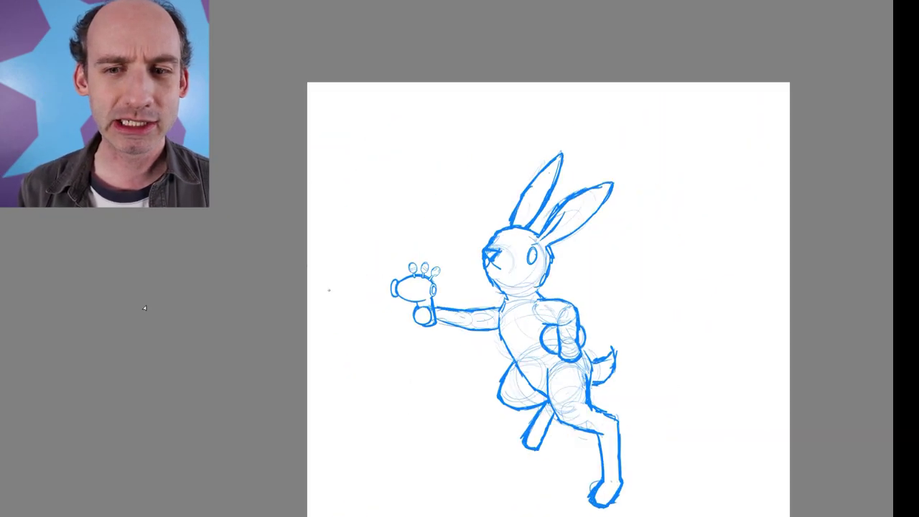
{"action": "scroll", "coordinate": [396, 273], "scroll_direction": "up", "scroll_amount": 5}
- Thicken the gun's right outline and give the muzzle a thick ring and rim
{"action": "mouse_move", "coordinate": [746, 502]}
{"action": "left_mouse_down"}
{"action": "mouse_move", "coordinate": [431, 472]}
{"action": "mouse_move", "coordinate": [509, 338]}
{"action": "left_mouse_up"}
{"action": "mouse_move", "coordinate": [531, 460]}
{"action": "left_mouse_down"}
{"action": "mouse_move", "coordinate": [498, 325]}
{"action": "mouse_move", "coordinate": [725, 323]}
{"action": "left_mouse_up"}
{"action": "left_click_drag", "start_coordinate": [316, 452], "coordinate": [309, 297]}
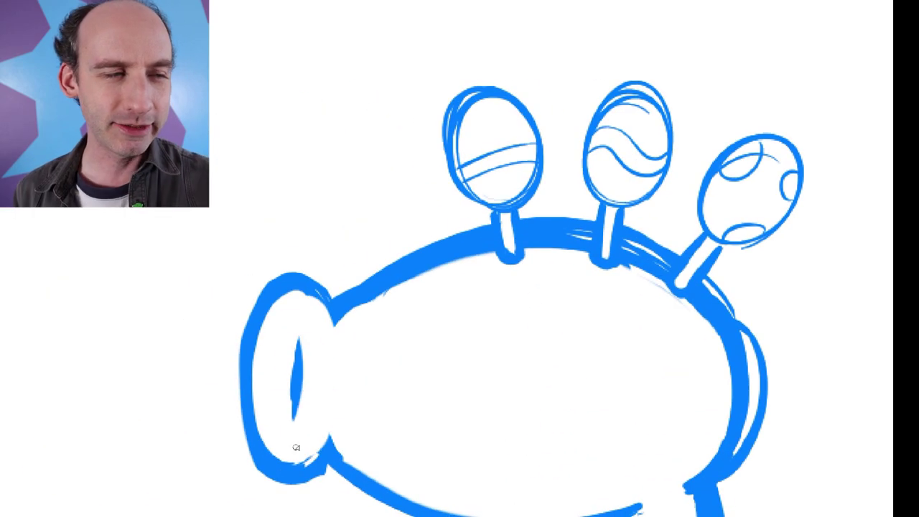
{"action": "left_click_drag", "start_coordinate": [344, 453], "coordinate": [301, 291]}
{"action": "mouse_move", "coordinate": [295, 327]}
{"action": "left_mouse_down"}
{"action": "mouse_move", "coordinate": [266, 424]}
{"action": "mouse_move", "coordinate": [267, 462]}
{"action": "left_mouse_up"}
{"action": "left_click_drag", "start_coordinate": [248, 323], "coordinate": [258, 473]}
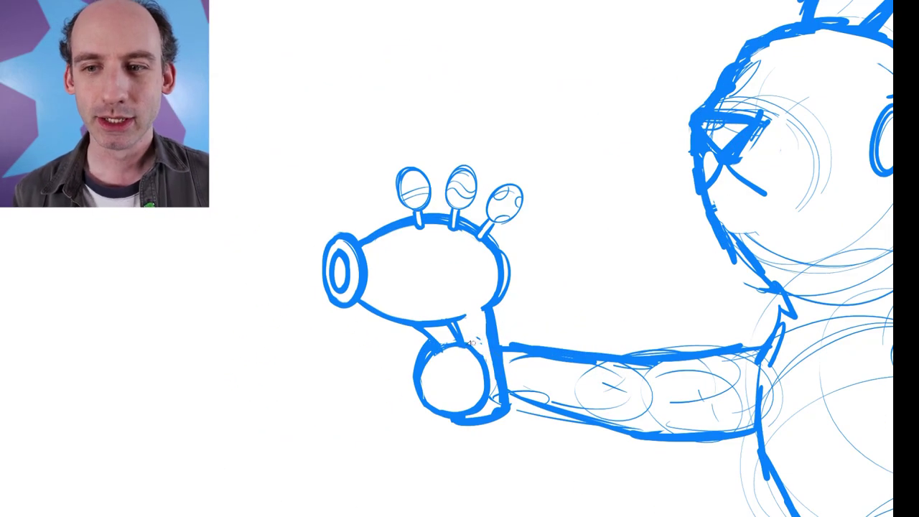
- Draw a thick collar across the bunny's neck
{"action": "mouse_move", "coordinate": [489, 429]}
{"action": "left_mouse_down"}
{"action": "mouse_move", "coordinate": [292, 369]}
{"action": "mouse_move", "coordinate": [236, 330]}
{"action": "mouse_move", "coordinate": [226, 445]}
{"action": "left_mouse_up"}
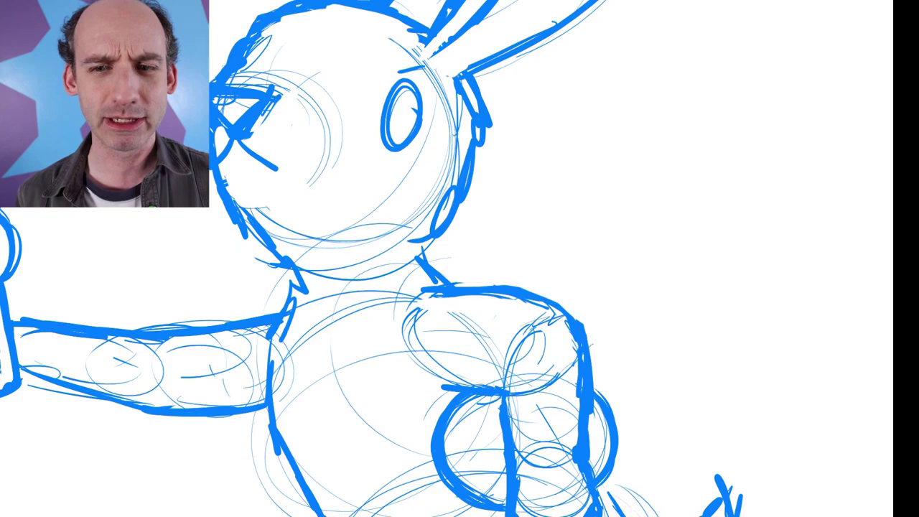
{"action": "left_click_drag", "start_coordinate": [287, 391], "coordinate": [430, 490]}
{"action": "left_click_drag", "start_coordinate": [423, 380], "coordinate": [574, 359]}
{"action": "left_click_drag", "start_coordinate": [430, 409], "coordinate": [540, 406]}
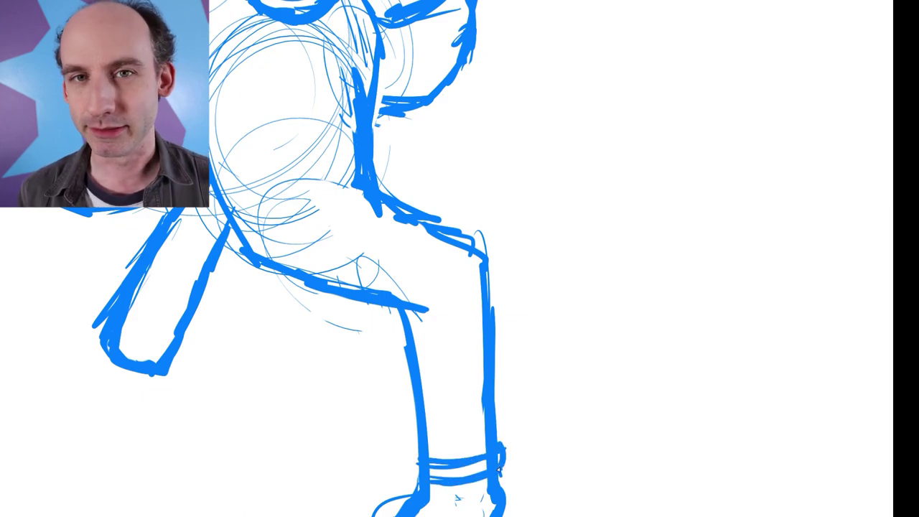
- Select the left ear freehand and rotate it clockwise
{"action": "scroll", "coordinate": [263, 470], "scroll_direction": "up", "scroll_amount": 5}
{"action": "scroll", "coordinate": [137, 348], "scroll_direction": "down", "scroll_amount": 5}
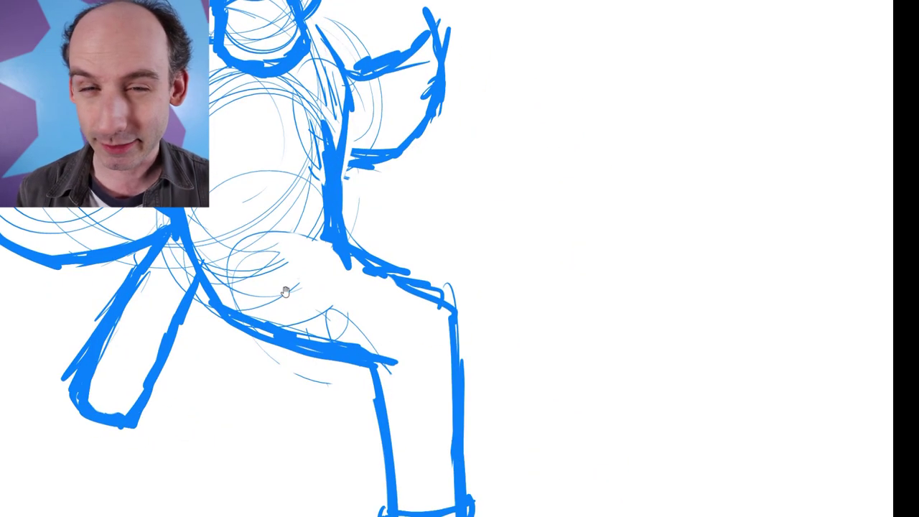
{"action": "scroll", "coordinate": [138, 348], "scroll_direction": "up", "scroll_amount": 5}
{"action": "scroll", "coordinate": [137, 307], "scroll_direction": "down", "scroll_amount": 3}
{"action": "scroll", "coordinate": [136, 307], "scroll_direction": "down", "scroll_amount": 2}
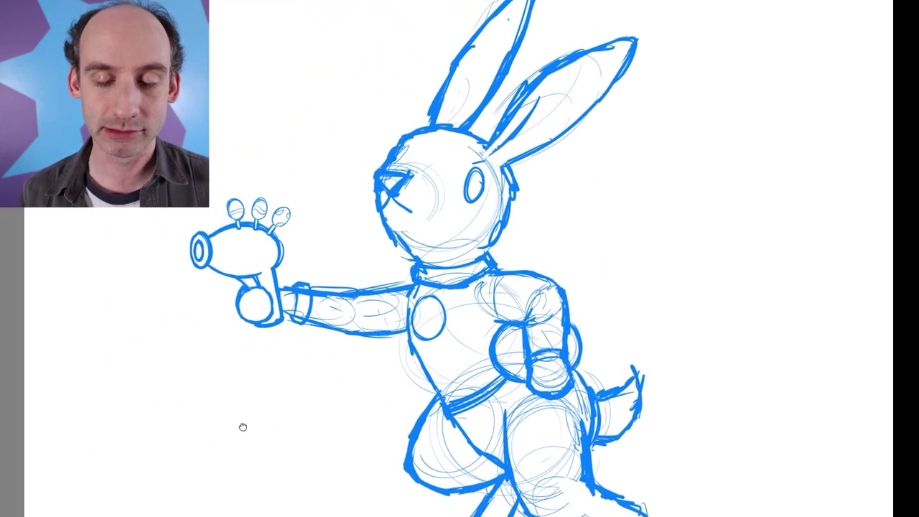
{"action": "scroll", "coordinate": [242, 427], "scroll_direction": "up", "scroll_amount": 8}
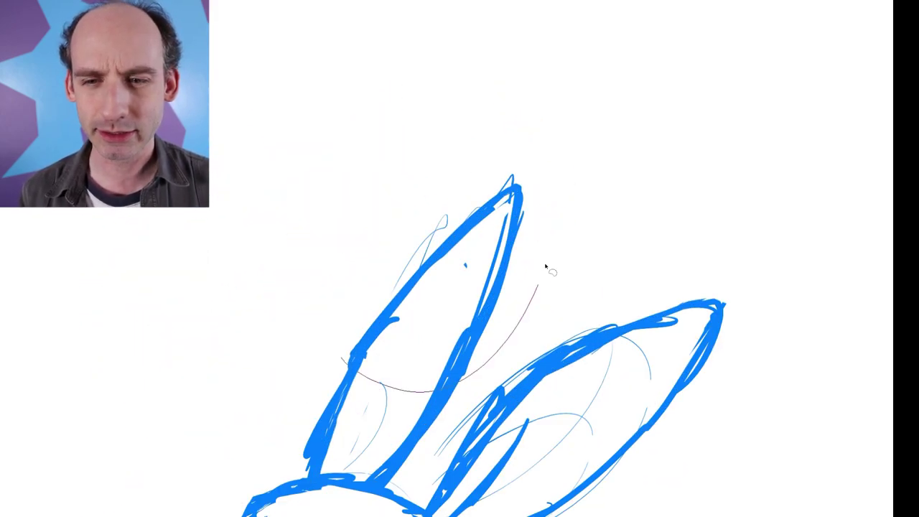
{"action": "left_click_drag", "start_coordinate": [546, 268], "coordinate": [323, 236]}
{"action": "left_click_drag", "start_coordinate": [455, 185], "coordinate": [503, 215]}
{"action": "scroll", "coordinate": [436, 292], "scroll_direction": "down", "scroll_amount": 4}
{"action": "scroll", "coordinate": [430, 262], "scroll_direction": "up", "scroll_amount": 4}
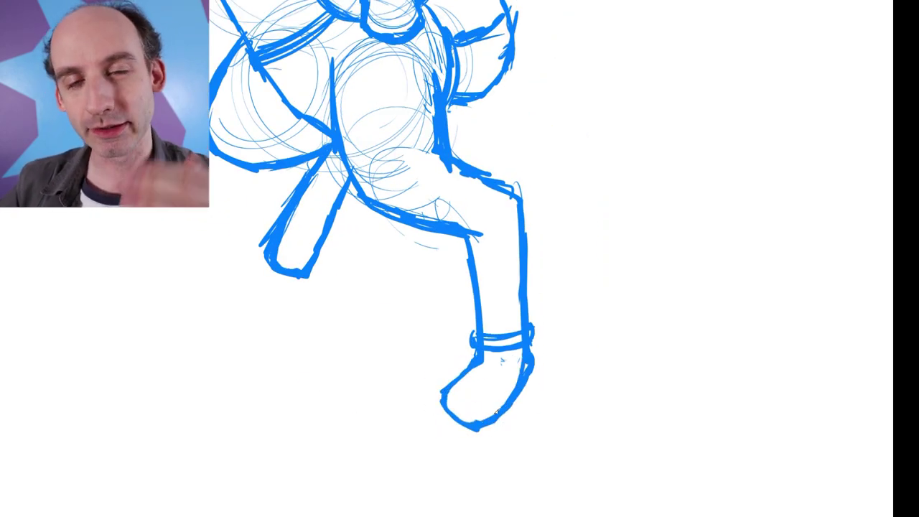
- Pan and zoom in on the rabbit's body, leg and foot
{"action": "left_click_drag", "start_coordinate": [496, 410], "coordinate": [375, 378]}
{"action": "left_click_drag", "start_coordinate": [466, 446], "coordinate": [367, 416]}
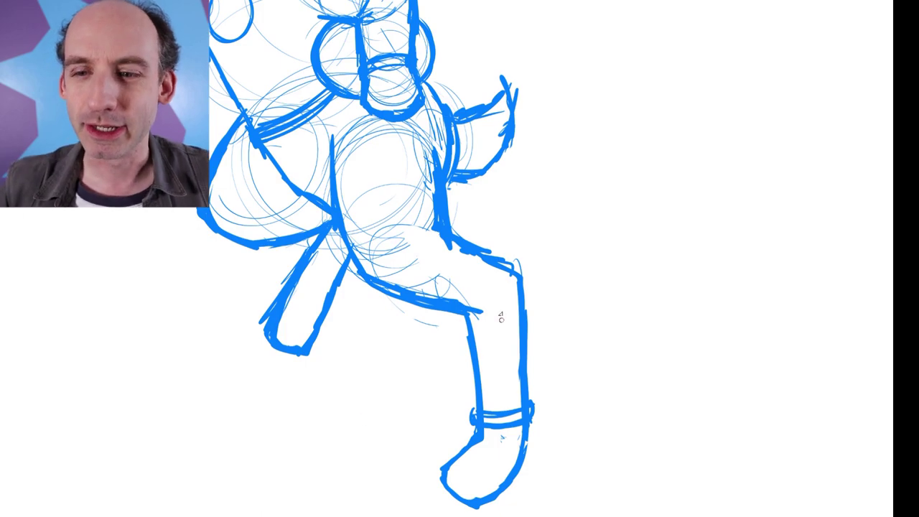
{"action": "mouse_move", "coordinate": [501, 318]}
{"action": "left_mouse_down"}
{"action": "mouse_move", "coordinate": [512, 352]}
{"action": "mouse_move", "coordinate": [242, 232]}
{"action": "mouse_move", "coordinate": [246, 260]}
{"action": "mouse_move", "coordinate": [209, 251]}
{"action": "mouse_move", "coordinate": [409, 427]}
{"action": "mouse_move", "coordinate": [287, 371]}
{"action": "mouse_move", "coordinate": [154, 328]}
{"action": "mouse_move", "coordinate": [198, 387]}
{"action": "left_mouse_up"}
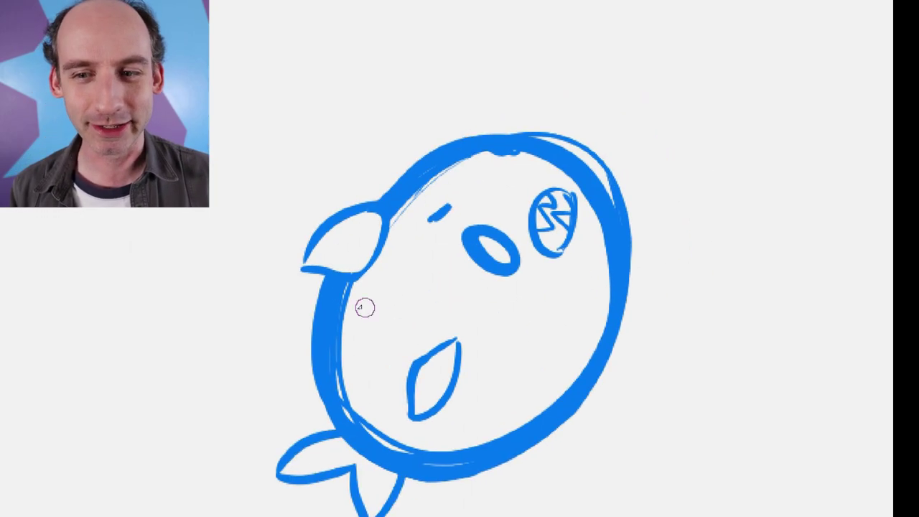
- Draw the left wing on the winged monster egg
{"action": "scroll", "coordinate": [364, 307], "scroll_direction": "down", "scroll_amount": 5}
{"action": "scroll", "coordinate": [385, 506], "scroll_direction": "up", "scroll_amount": 6}
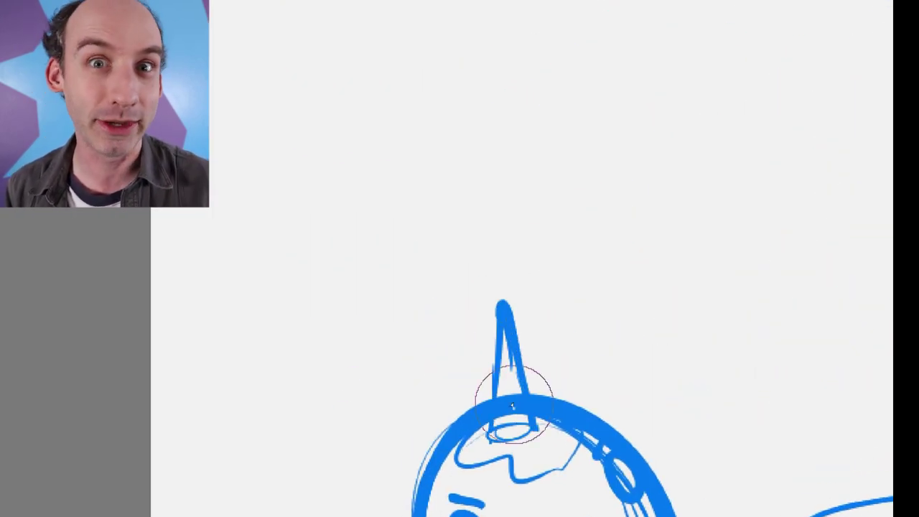
{"action": "scroll", "coordinate": [502, 345], "scroll_direction": "down", "scroll_amount": 5}
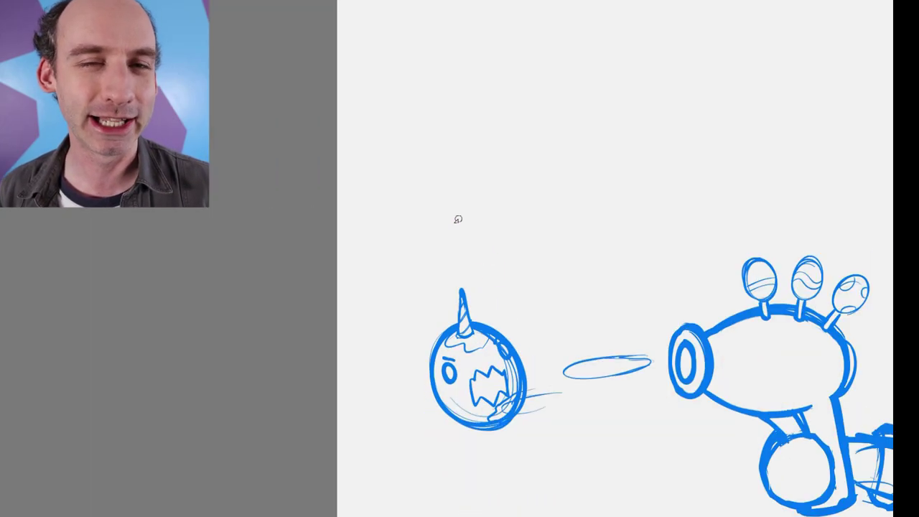
{"action": "scroll", "coordinate": [291, 431], "scroll_direction": "up", "scroll_amount": 5}
{"action": "scroll", "coordinate": [282, 409], "scroll_direction": "down", "scroll_amount": 10}
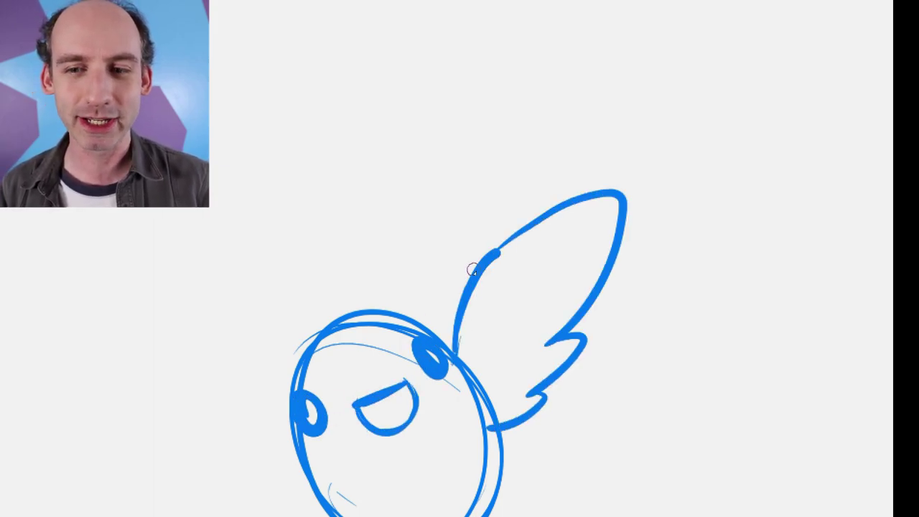
{"action": "left_click_drag", "start_coordinate": [293, 409], "coordinate": [312, 492]}
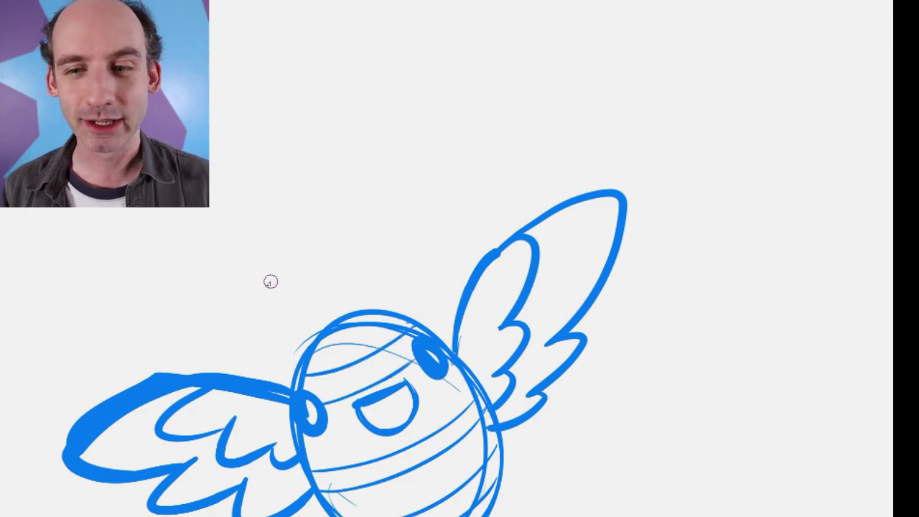
- Pan and zoom across the canvas around the other monster eggs
{"action": "scroll", "coordinate": [271, 281], "scroll_direction": "down", "scroll_amount": 3}
{"action": "scroll", "coordinate": [242, 304], "scroll_direction": "right", "scroll_amount": 3}
{"action": "scroll", "coordinate": [302, 438], "scroll_direction": "right", "scroll_amount": 3}
{"action": "scroll", "coordinate": [569, 445], "scroll_direction": "up", "scroll_amount": 4}
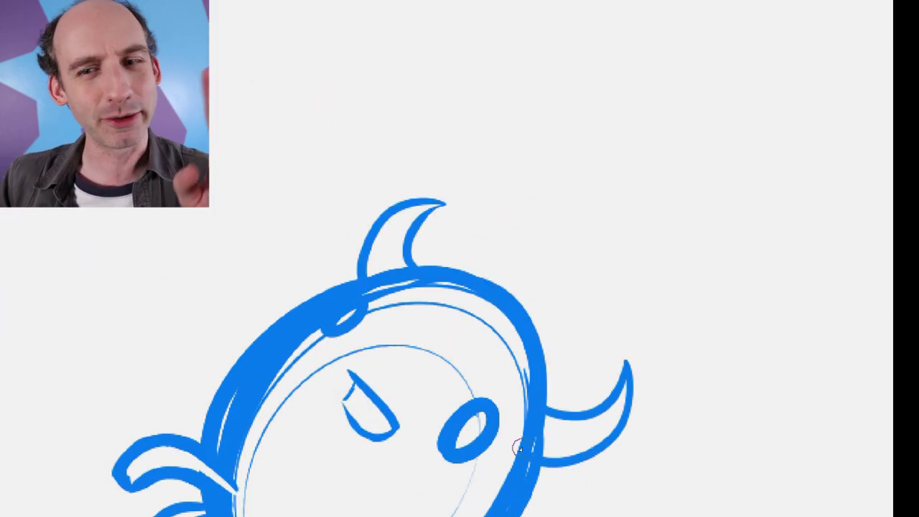
{"action": "scroll", "coordinate": [387, 330], "scroll_direction": "down", "scroll_amount": 5}
{"action": "scroll", "coordinate": [395, 373], "scroll_direction": "up", "scroll_amount": 4}
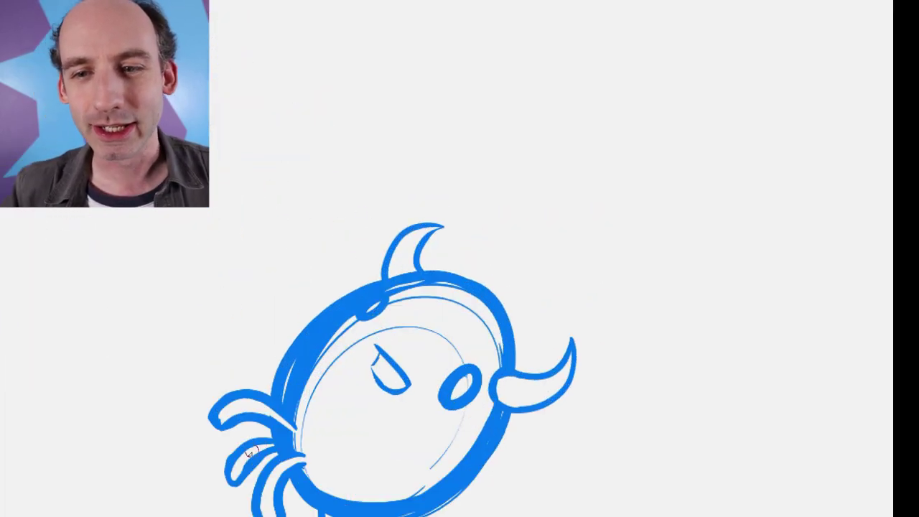
{"action": "scroll", "coordinate": [160, 423], "scroll_direction": "down", "scroll_amount": 5}
{"action": "scroll", "coordinate": [273, 496], "scroll_direction": "up", "scroll_amount": 4}
{"action": "scroll", "coordinate": [119, 471], "scroll_direction": "up", "scroll_amount": 3}
{"action": "scroll", "coordinate": [323, 402], "scroll_direction": "up", "scroll_amount": 3}
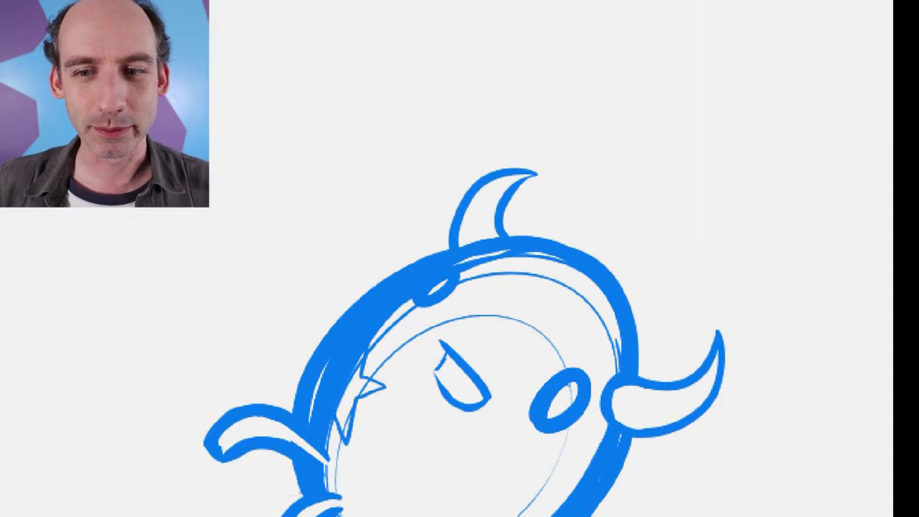
{"action": "scroll", "coordinate": [569, 357], "scroll_direction": "up", "scroll_amount": 3}
{"action": "scroll", "coordinate": [526, 359], "scroll_direction": "down", "scroll_amount": 5}
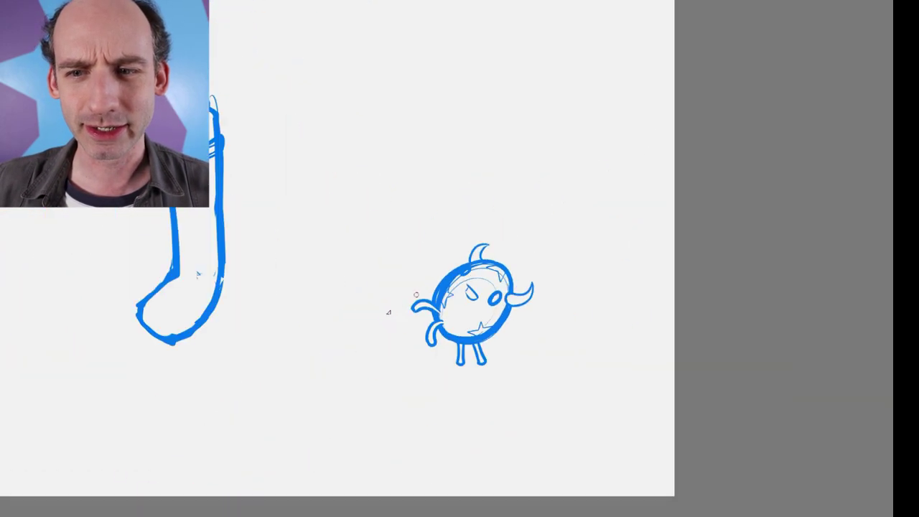
{"action": "scroll", "coordinate": [237, 421], "scroll_direction": "down", "scroll_amount": 2}
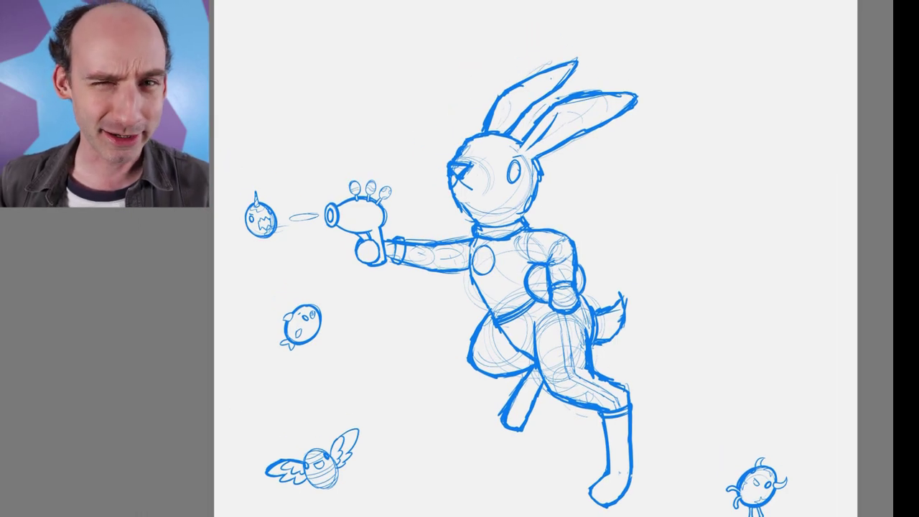
{"action": "scroll", "coordinate": [440, 278], "scroll_direction": "up", "scroll_amount": 2}
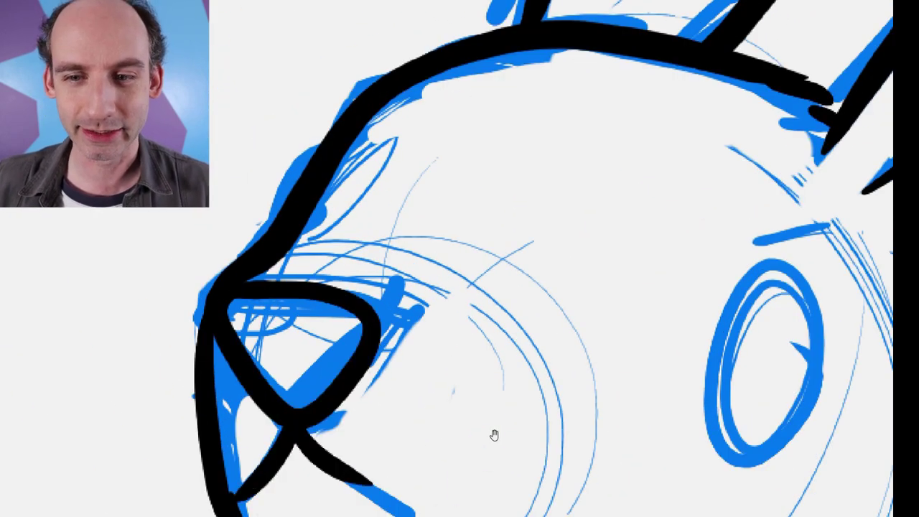
- Ink the rabbit's eye solid black and add a small nose stroke
{"action": "scroll", "coordinate": [494, 435], "scroll_direction": "down", "scroll_amount": 2}
{"action": "mouse_move", "coordinate": [502, 309]}
{"action": "left_mouse_down"}
{"action": "mouse_move", "coordinate": [476, 476]}
{"action": "mouse_move", "coordinate": [502, 445]}
{"action": "left_mouse_up"}
{"action": "left_click_drag", "start_coordinate": [252, 246], "coordinate": [215, 315]}
- Ink the rabbit's collar in black
{"action": "scroll", "coordinate": [216, 316], "scroll_direction": "down", "scroll_amount": 3}
{"action": "scroll", "coordinate": [149, 281], "scroll_direction": "up", "scroll_amount": 5}
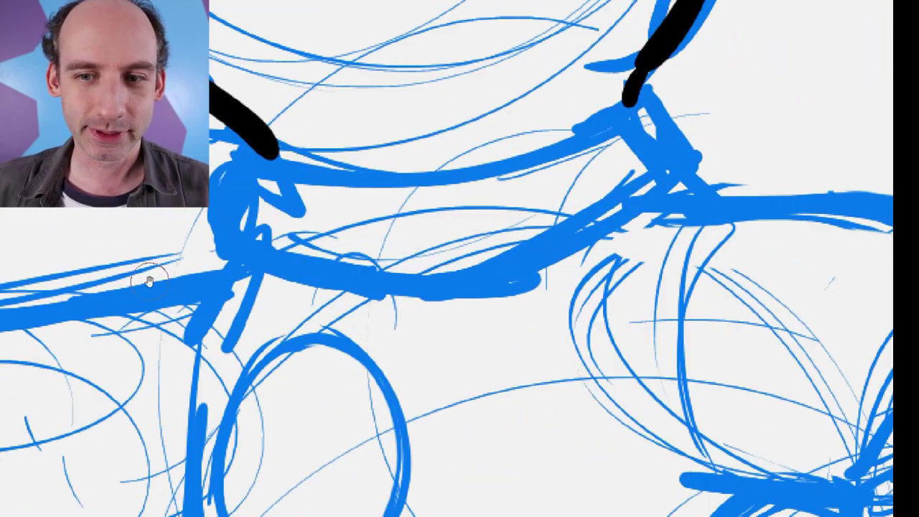
{"action": "scroll", "coordinate": [149, 280], "scroll_direction": "down", "scroll_amount": 3}
{"action": "left_click_drag", "start_coordinate": [86, 208], "coordinate": [537, 379]}
{"action": "scroll", "coordinate": [537, 379], "scroll_direction": "up", "scroll_amount": 1}
{"action": "mouse_move", "coordinate": [531, 287]}
{"action": "left_mouse_down"}
{"action": "mouse_move", "coordinate": [482, 455]}
{"action": "mouse_move", "coordinate": [100, 502]}
{"action": "left_mouse_up"}
{"action": "scroll", "coordinate": [236, 369], "scroll_direction": "down", "scroll_amount": 2}
{"action": "scroll", "coordinate": [458, 377], "scroll_direction": "up", "scroll_amount": 3}
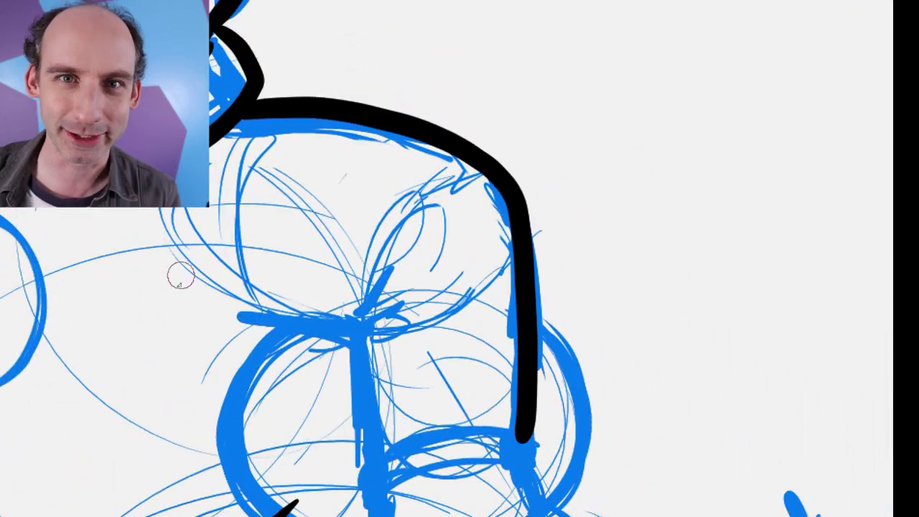
- Ink the suit's top edge, side outlines, bottom band and oval button
{"action": "left_click_drag", "start_coordinate": [237, 319], "coordinate": [363, 373]}
{"action": "scroll", "coordinate": [363, 374], "scroll_direction": "up", "scroll_amount": 2}
{"action": "scroll", "coordinate": [231, 402], "scroll_direction": "up", "scroll_amount": 2}
{"action": "mouse_move", "coordinate": [226, 409]}
{"action": "left_mouse_down"}
{"action": "mouse_move", "coordinate": [677, 359]}
{"action": "mouse_move", "coordinate": [244, 503]}
{"action": "left_mouse_up"}
{"action": "scroll", "coordinate": [496, 388], "scroll_direction": "down", "scroll_amount": 2}
{"action": "left_click_drag", "start_coordinate": [323, 309], "coordinate": [423, 513]}
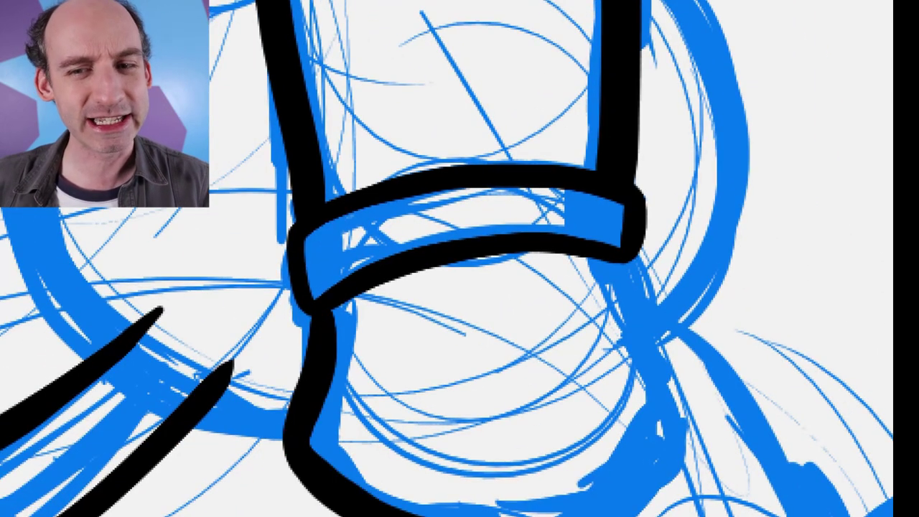
{"action": "left_click_drag", "start_coordinate": [560, 513], "coordinate": [596, 258]}
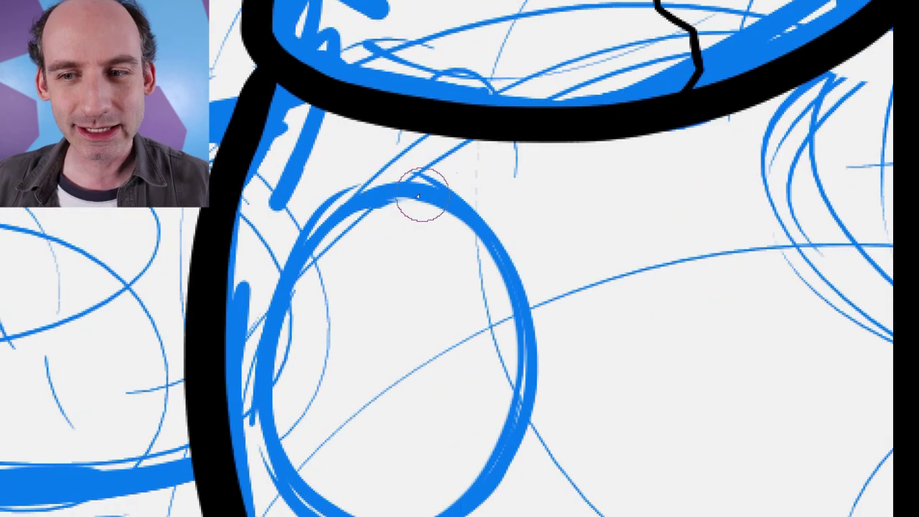
{"action": "left_click_drag", "start_coordinate": [421, 179], "coordinate": [215, 303]}
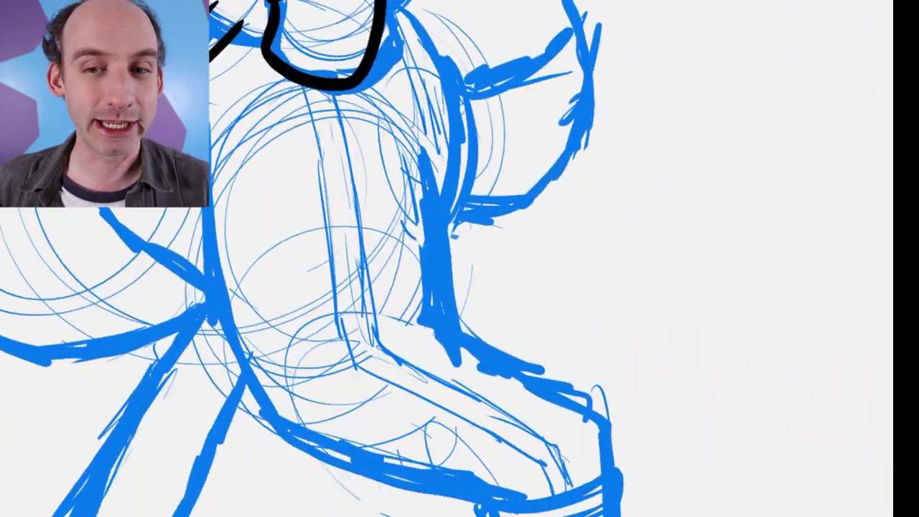
- Trace both arms, the wrist cuff, the leg and the stocking outline in black
{"action": "left_click_drag", "start_coordinate": [434, 155], "coordinate": [503, 370]}
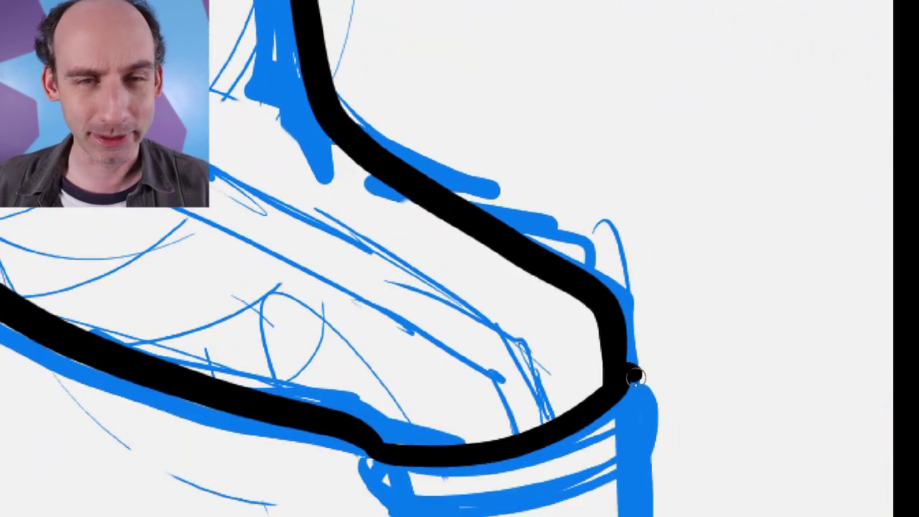
{"action": "left_click_drag", "start_coordinate": [624, 367], "coordinate": [387, 511]}
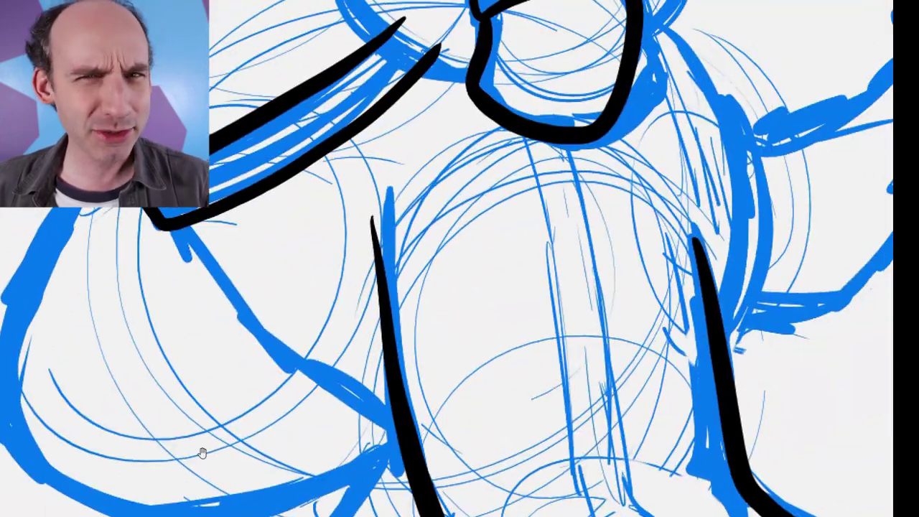
{"action": "left_click_drag", "start_coordinate": [183, 231], "coordinate": [387, 429]}
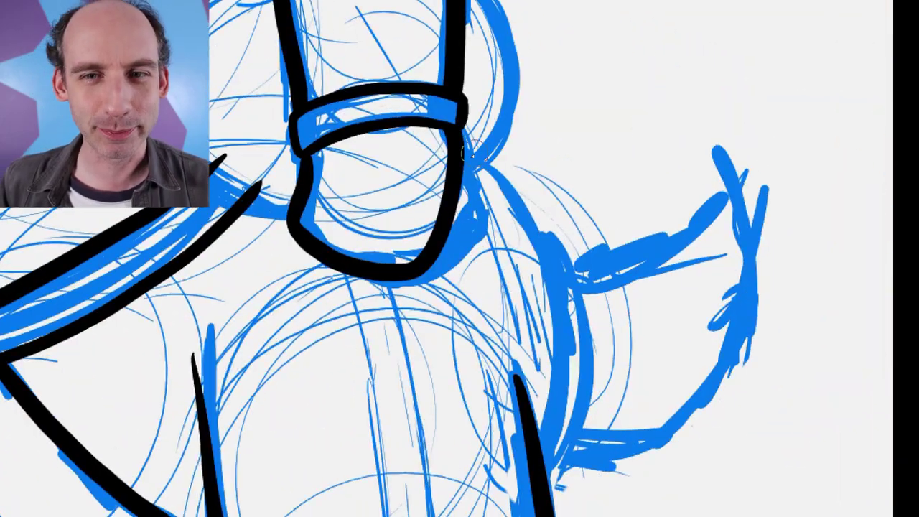
{"action": "left_click_drag", "start_coordinate": [476, 152], "coordinate": [556, 467]}
{"action": "left_click_drag", "start_coordinate": [547, 234], "coordinate": [583, 420]}
{"action": "left_click_drag", "start_coordinate": [649, 251], "coordinate": [520, 346]}
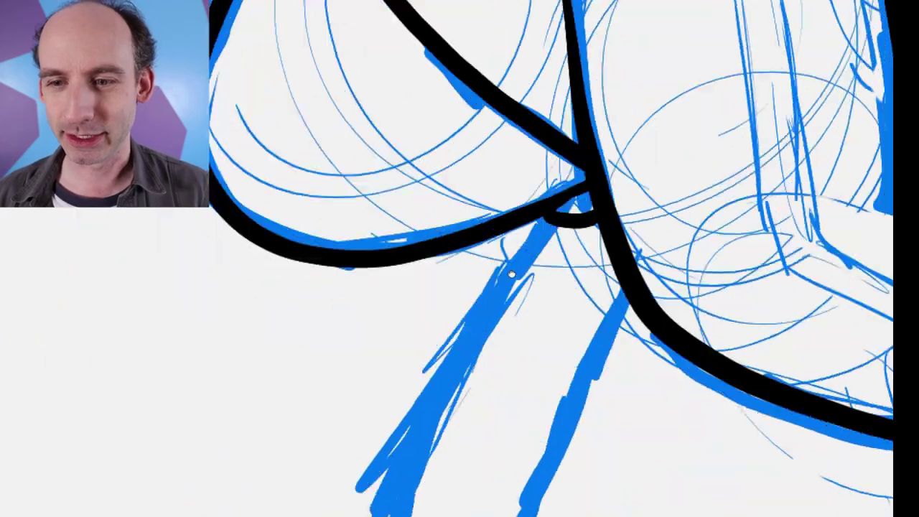
{"action": "left_click_drag", "start_coordinate": [553, 205], "coordinate": [420, 503]}
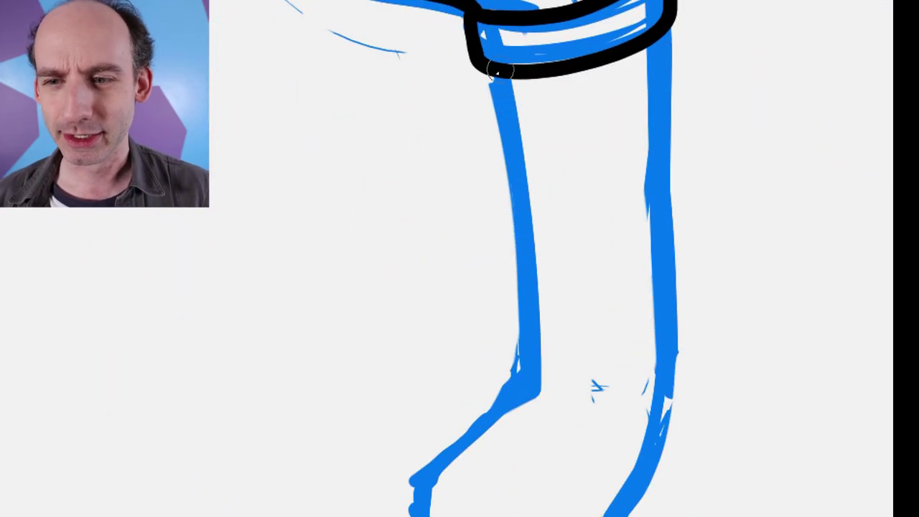
{"action": "mouse_move", "coordinate": [497, 77]}
{"action": "left_mouse_down"}
{"action": "mouse_move", "coordinate": [639, 463]}
{"action": "mouse_move", "coordinate": [661, 43]}
{"action": "left_mouse_up"}
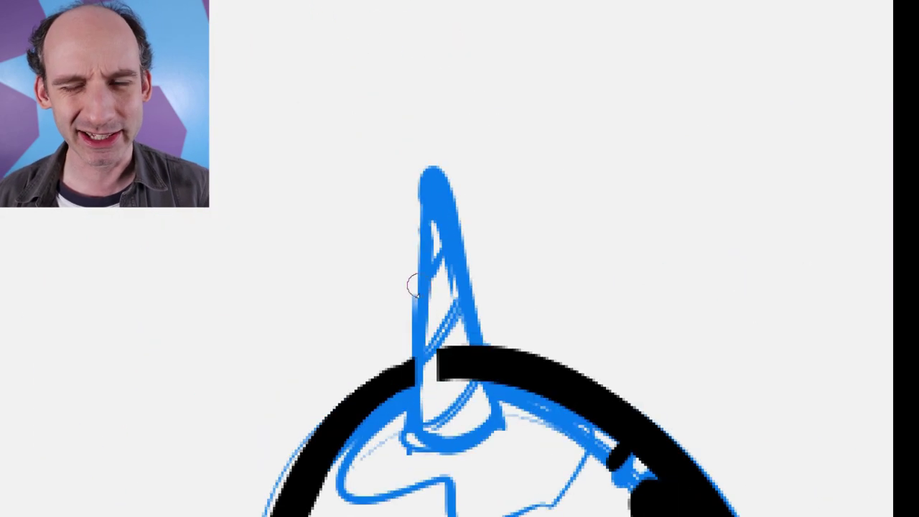
- Ink the horned egg's horn, body and lower-left fin, then the winged egg's wings
{"action": "left_click_drag", "start_coordinate": [452, 349], "coordinate": [431, 430]}
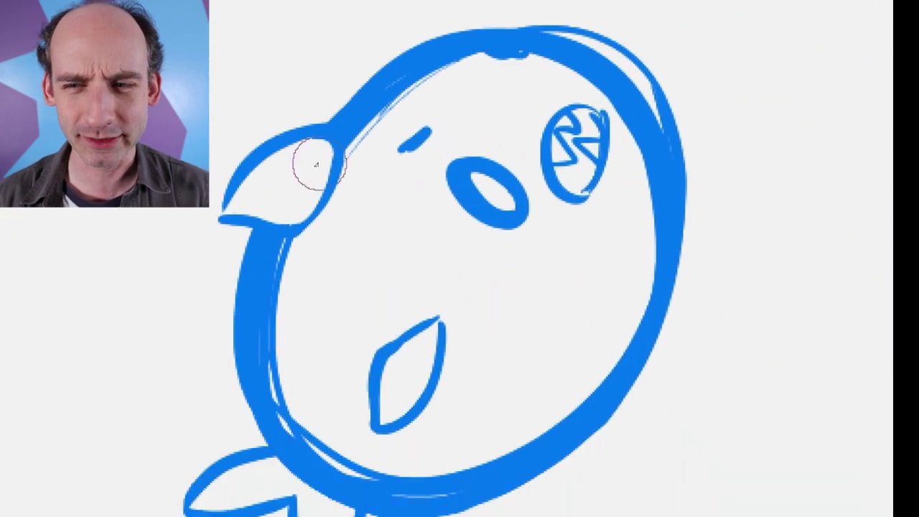
{"action": "left_click_drag", "start_coordinate": [308, 165], "coordinate": [344, 93]}
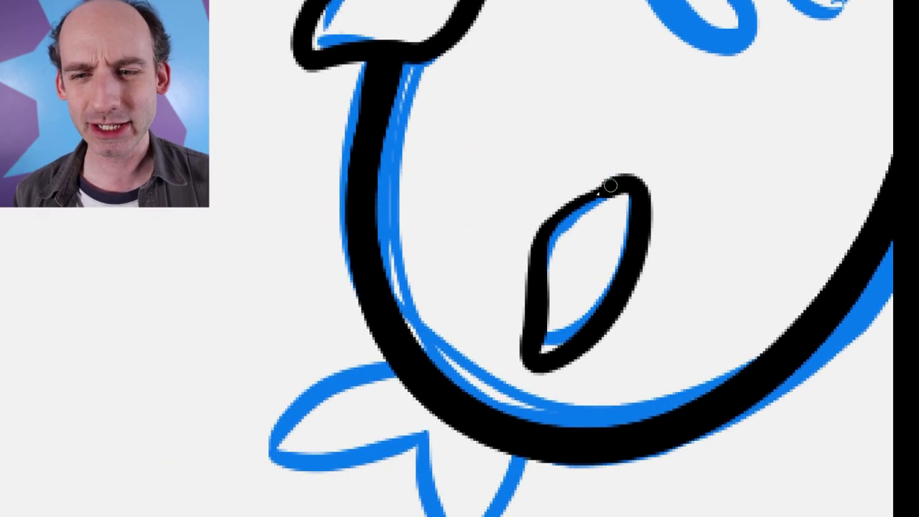
{"action": "left_click_drag", "start_coordinate": [416, 380], "coordinate": [423, 439]}
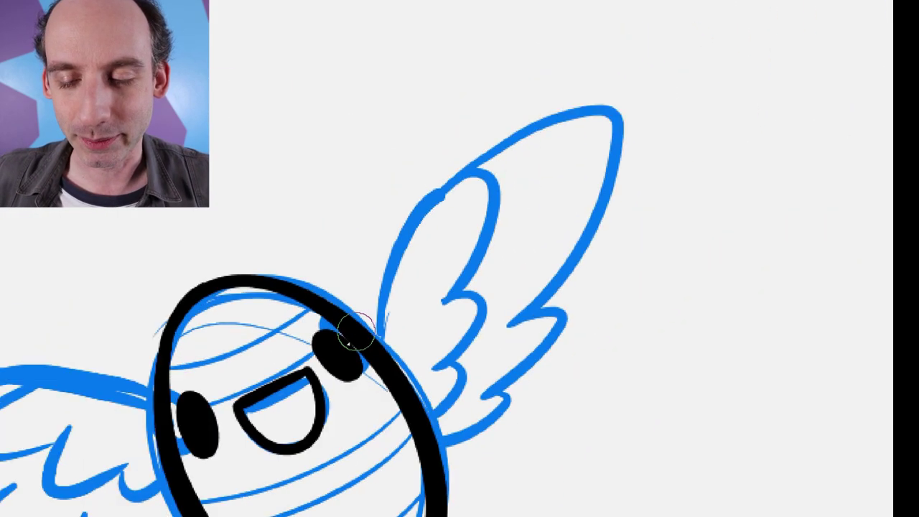
{"action": "left_click_drag", "start_coordinate": [365, 337], "coordinate": [529, 350]}
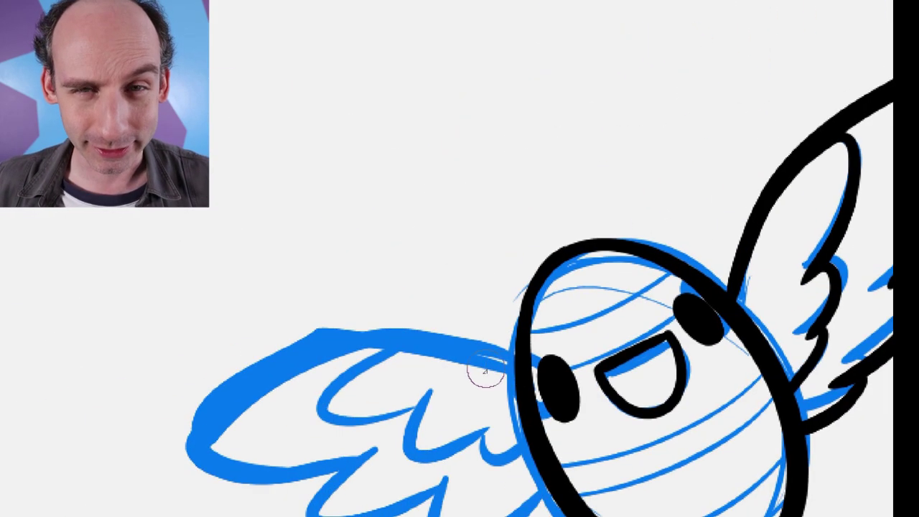
{"action": "left_click_drag", "start_coordinate": [482, 365], "coordinate": [468, 497]}
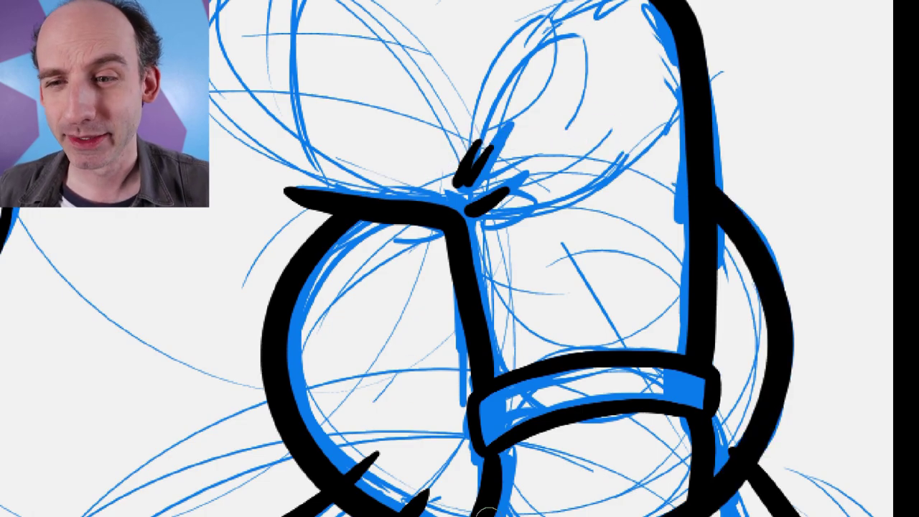
- Pan the canvas to bring the bunny's lower body into view
{"action": "left_click_drag", "start_coordinate": [182, 298], "coordinate": [258, 259]}
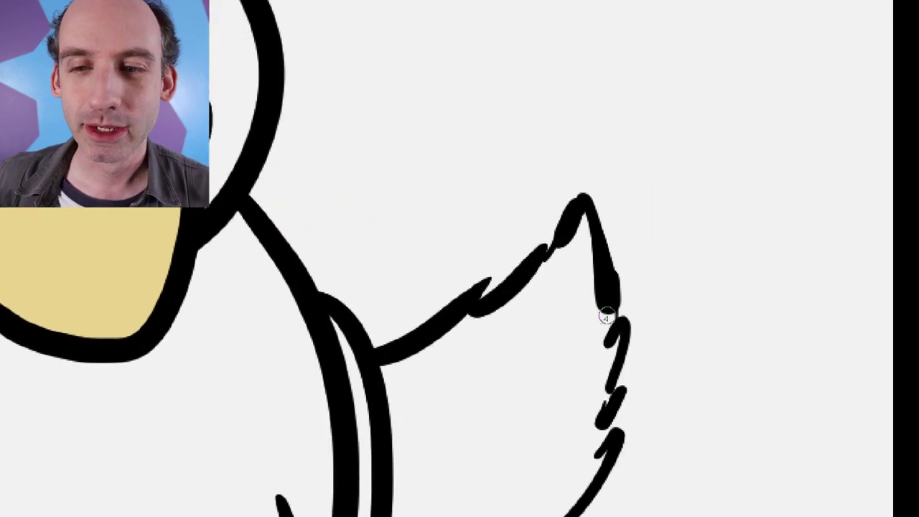
- Fill the bunny's tail with yellow
{"action": "left_click", "coordinate": [583, 448]}
{"action": "scroll", "coordinate": [493, 306], "scroll_direction": "down", "scroll_amount": 5}
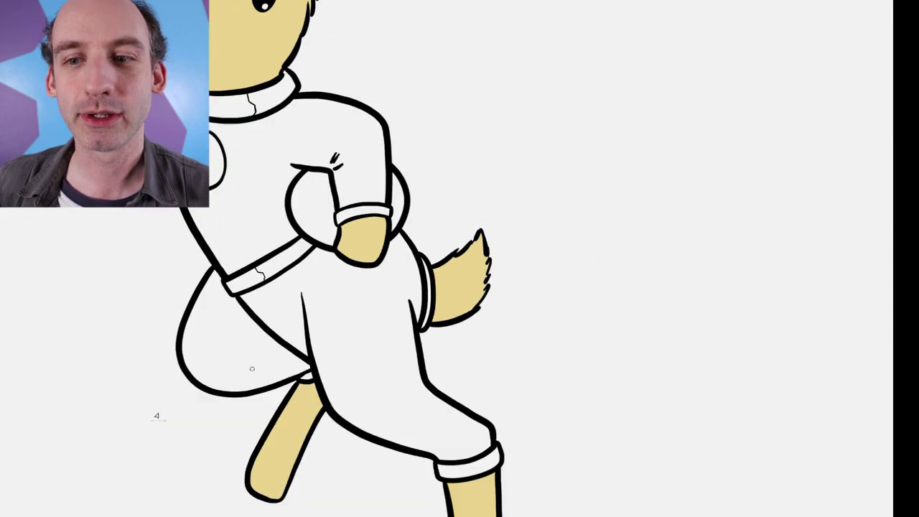
{"action": "scroll", "coordinate": [251, 362], "scroll_direction": "up", "scroll_amount": 5}
{"action": "scroll", "coordinate": [278, 412], "scroll_direction": "up", "scroll_amount": 5}
{"action": "scroll", "coordinate": [278, 411], "scroll_direction": "down", "scroll_amount": 4}
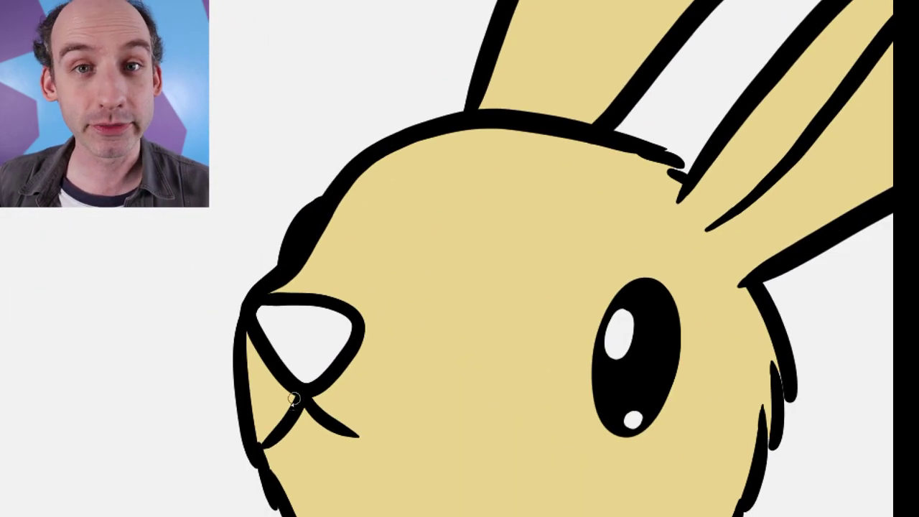
{"action": "scroll", "coordinate": [574, 328], "scroll_direction": "up", "scroll_amount": 4}
{"action": "scroll", "coordinate": [574, 328], "scroll_direction": "up", "scroll_amount": 5}
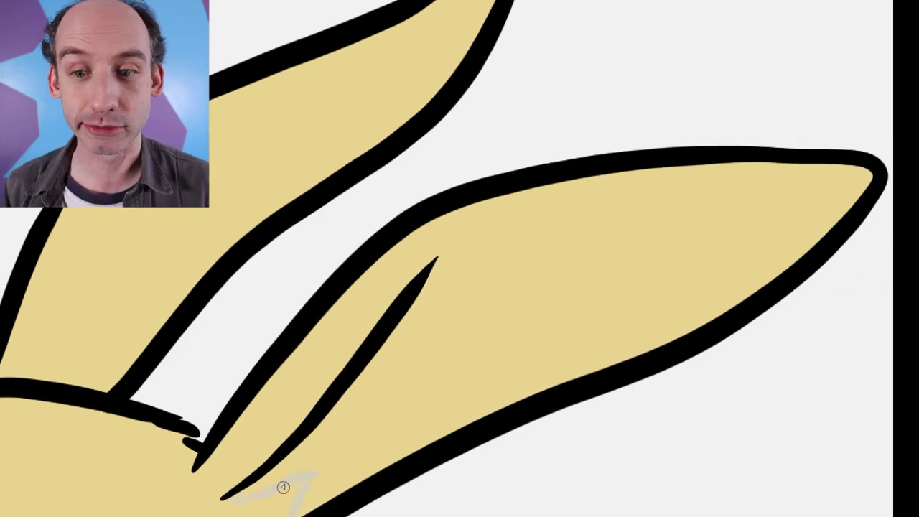
{"action": "scroll", "coordinate": [724, 252], "scroll_direction": "down", "scroll_amount": 5}
{"action": "scroll", "coordinate": [382, 414], "scroll_direction": "up", "scroll_amount": 8}
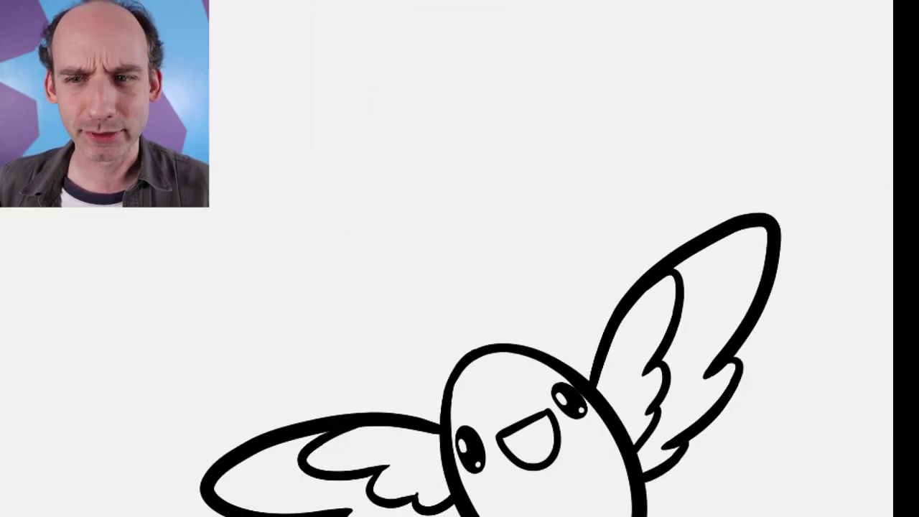
- Fill the winged egg's body with yellow-orange
{"action": "left_click", "coordinate": [472, 371]}
{"action": "scroll", "coordinate": [402, 271], "scroll_direction": "down", "scroll_amount": 1}
- Fill the winged egg's wing sections with purple and light purple
{"action": "scroll", "coordinate": [402, 270], "scroll_direction": "up", "scroll_amount": 1}
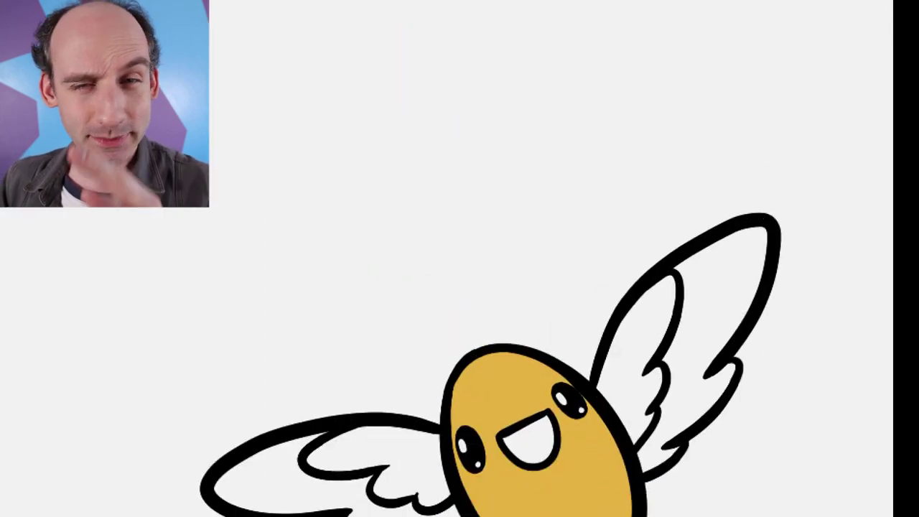
{"action": "left_click", "coordinate": [636, 337]}
{"action": "left_click", "coordinate": [436, 422]}
{"action": "left_click", "coordinate": [371, 479]}
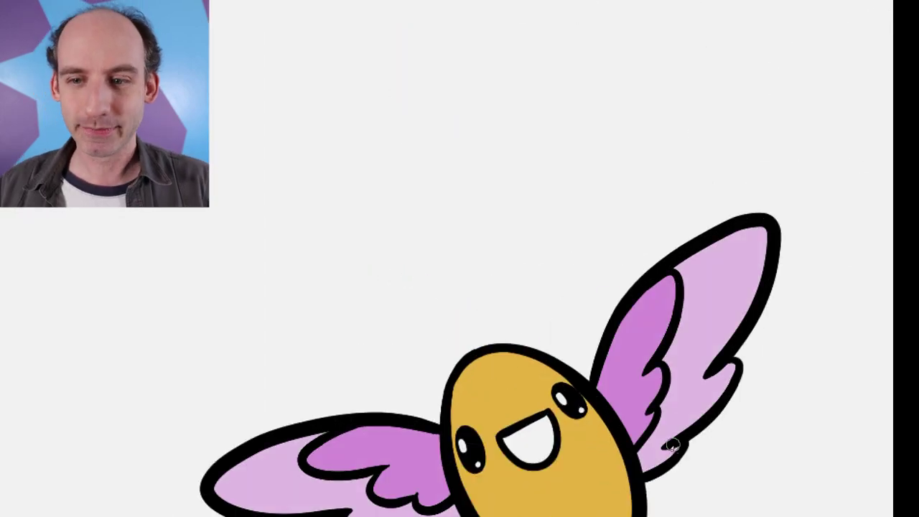
{"action": "scroll", "coordinate": [321, 420], "scroll_direction": "down", "scroll_amount": 1}
{"action": "scroll", "coordinate": [553, 349], "scroll_direction": "up", "scroll_amount": 2}
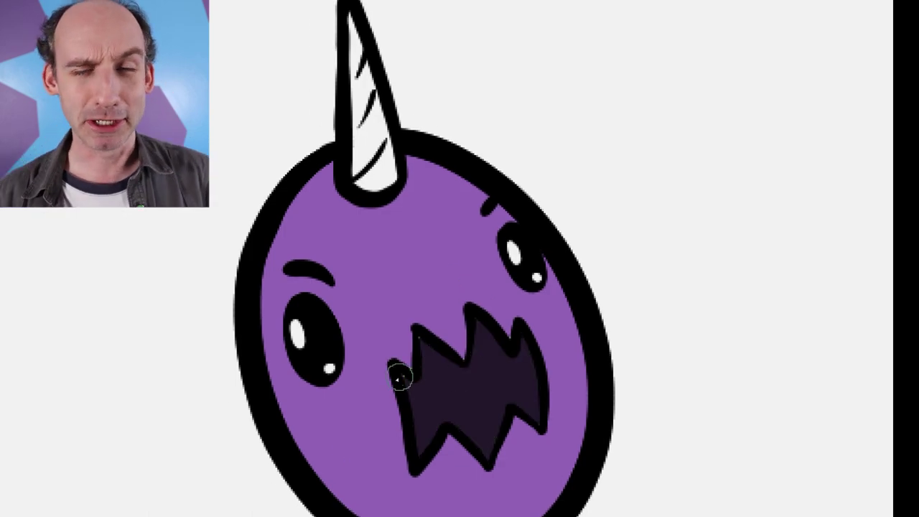
- Fill the unicorn monster's horn with pink
{"action": "left_click_drag", "start_coordinate": [400, 379], "coordinate": [479, 516]}
{"action": "left_click", "coordinate": [445, 287]}
{"action": "scroll", "coordinate": [459, 258], "scroll_direction": "down", "scroll_amount": 5}
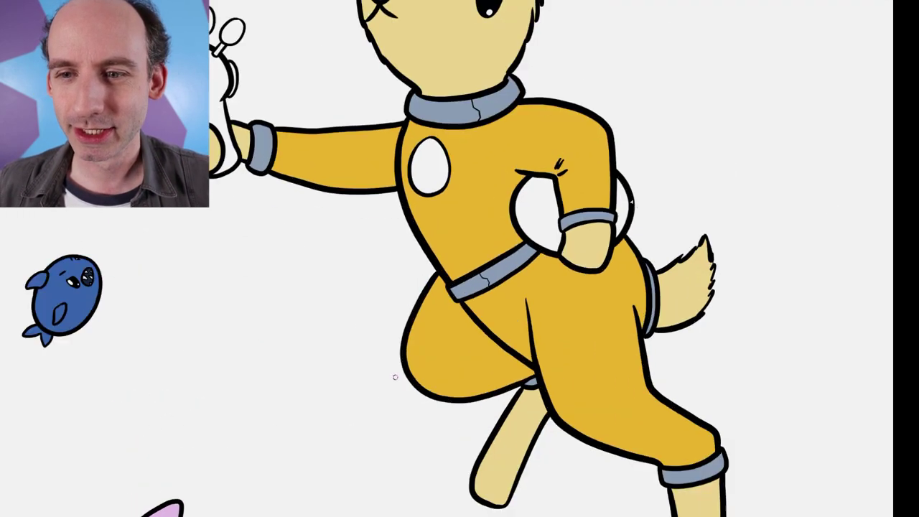
- Fill the bunny's trousers and torso with green
{"action": "scroll", "coordinate": [395, 377], "scroll_direction": "up", "scroll_amount": 1}
{"action": "left_click", "coordinate": [479, 389]}
{"action": "left_click", "coordinate": [438, 122]}
{"action": "scroll", "coordinate": [261, 261], "scroll_direction": "up", "scroll_amount": 2}
- Fill the oval on the bunny's chest with purple
{"action": "scroll", "coordinate": [261, 260], "scroll_direction": "up", "scroll_amount": 2}
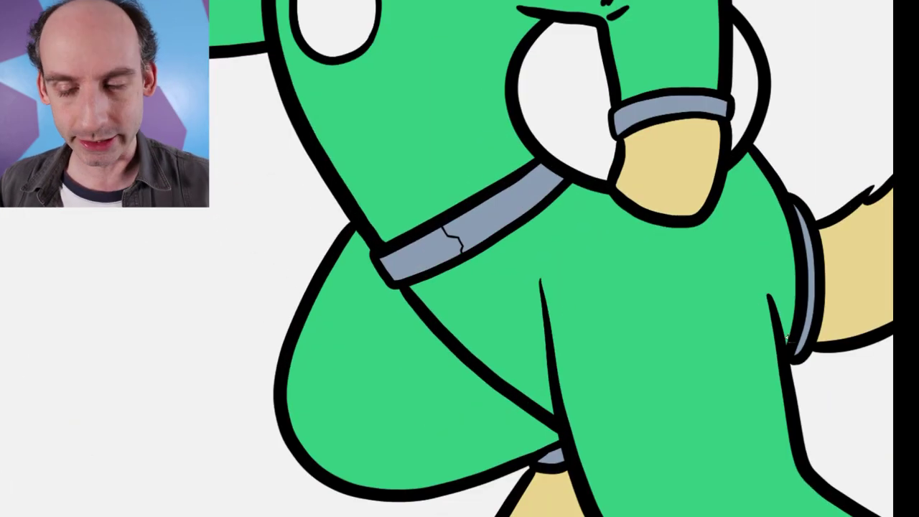
{"action": "scroll", "coordinate": [500, 221], "scroll_direction": "down", "scroll_amount": 2}
{"action": "scroll", "coordinate": [500, 222], "scroll_direction": "up", "scroll_amount": 1}
{"action": "left_click", "coordinate": [502, 223]}
{"action": "scroll", "coordinate": [500, 221], "scroll_direction": "down", "scroll_amount": 3}
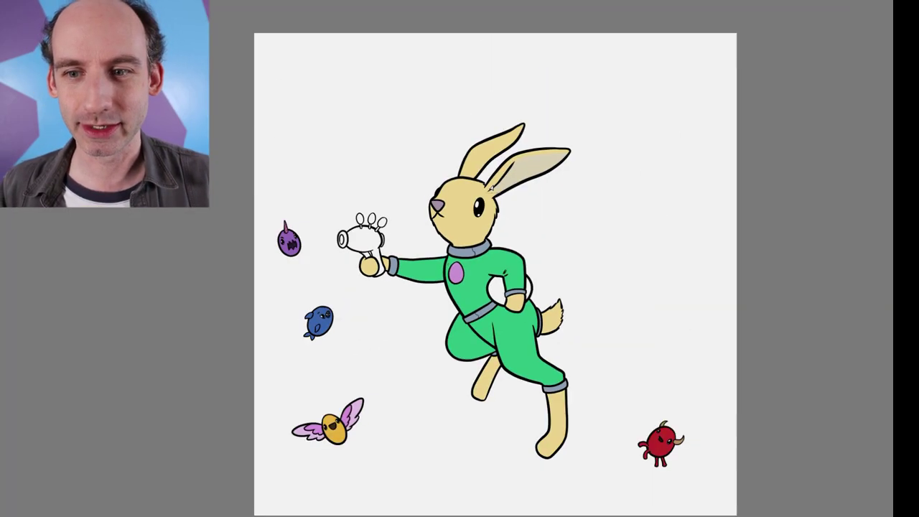
{"action": "scroll", "coordinate": [470, 317], "scroll_direction": "up", "scroll_amount": 4}
- Paint an orange stripe down the bunny's suit torso and leg, replacing a misplaced stroke
{"action": "mouse_move", "coordinate": [497, 299]}
{"action": "left_mouse_down"}
{"action": "mouse_move", "coordinate": [339, 139]}
{"action": "mouse_move", "coordinate": [564, 451]}
{"action": "mouse_move", "coordinate": [534, 422]}
{"action": "left_mouse_up"}
{"action": "key", "text": "ctrl+z"}
{"action": "mouse_move", "coordinate": [338, 87]}
{"action": "left_mouse_down"}
{"action": "mouse_move", "coordinate": [384, 353]}
{"action": "mouse_move", "coordinate": [560, 470]}
{"action": "left_mouse_up"}
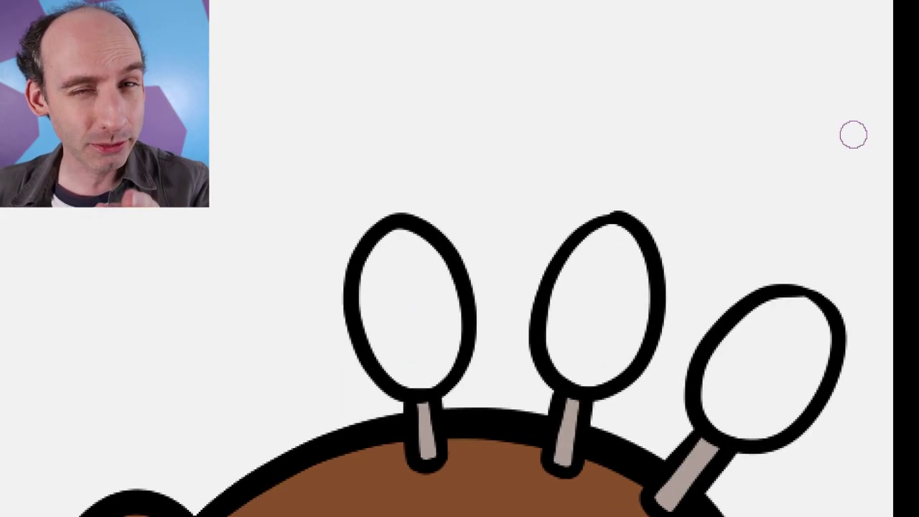
- Fill the right, middle and left peg eggs blue, green and yellow
{"action": "left_click", "coordinate": [765, 362]}
{"action": "left_click", "coordinate": [599, 302]}
{"action": "left_click", "coordinate": [436, 323]}
{"action": "scroll", "coordinate": [460, 287], "scroll_direction": "up", "scroll_amount": 1}
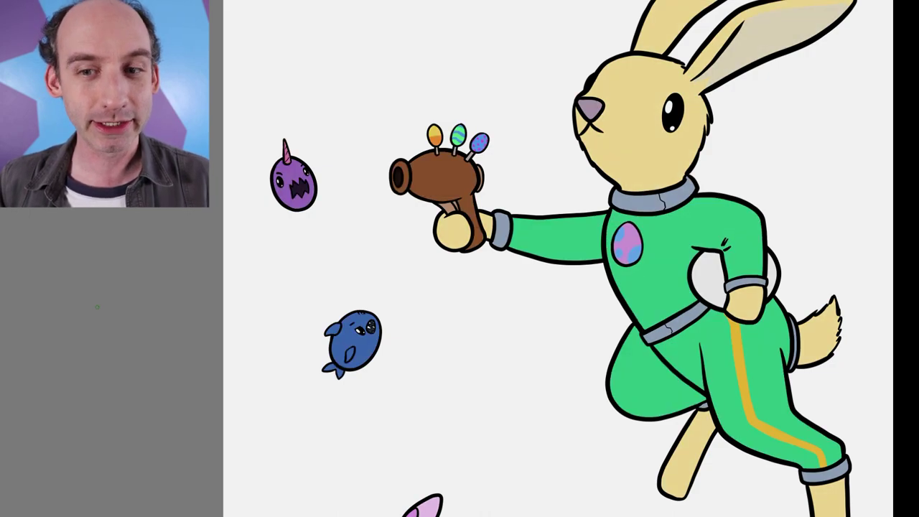
- Paint yellow-orange patches on the unicorn monster's face and around its horn base
{"action": "scroll", "coordinate": [139, 291], "scroll_direction": "up", "scroll_amount": 3}
{"action": "left_click_drag", "start_coordinate": [139, 292], "coordinate": [483, 445]}
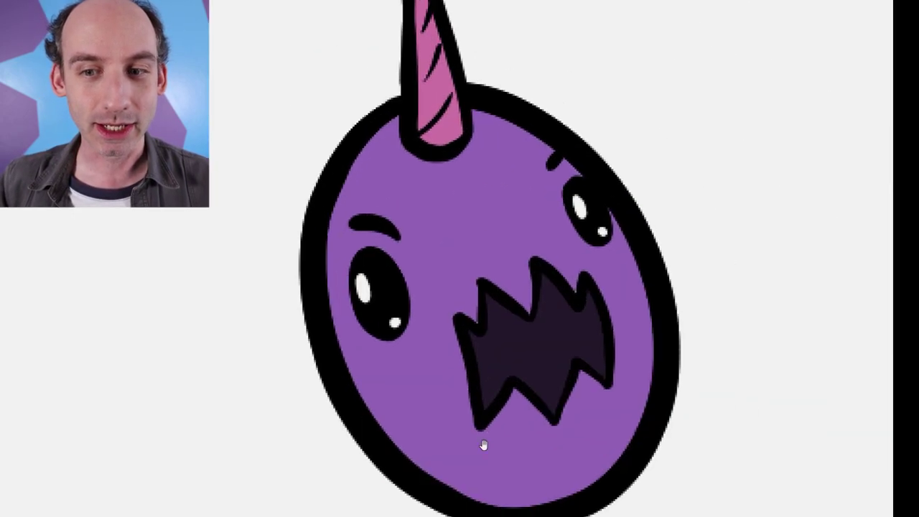
{"action": "left_click_drag", "start_coordinate": [634, 412], "coordinate": [589, 484]}
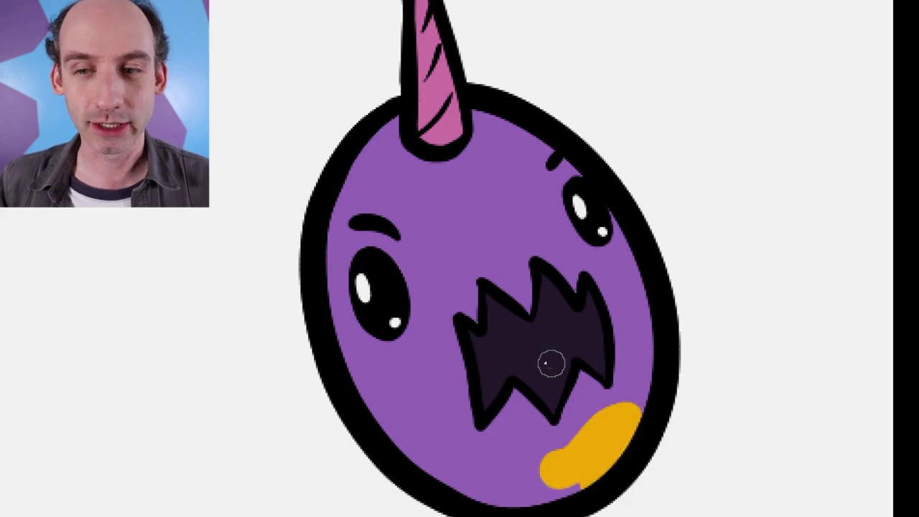
{"action": "scroll", "coordinate": [551, 364], "scroll_direction": "up", "scroll_amount": 3}
{"action": "mouse_move", "coordinate": [423, 306]}
{"action": "left_mouse_down"}
{"action": "mouse_move", "coordinate": [517, 277]}
{"action": "mouse_move", "coordinate": [453, 338]}
{"action": "left_mouse_up"}
{"action": "left_click_drag", "start_coordinate": [471, 300], "coordinate": [488, 251]}
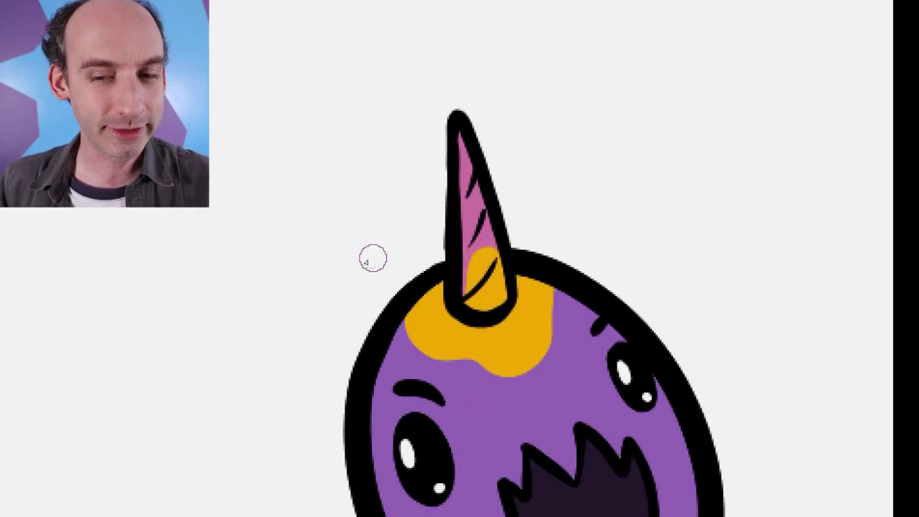
{"action": "scroll", "coordinate": [371, 256], "scroll_direction": "down", "scroll_amount": 3}
{"action": "scroll", "coordinate": [476, 486], "scroll_direction": "up", "scroll_amount": 3}
{"action": "scroll", "coordinate": [620, 452], "scroll_direction": "down", "scroll_amount": 3}
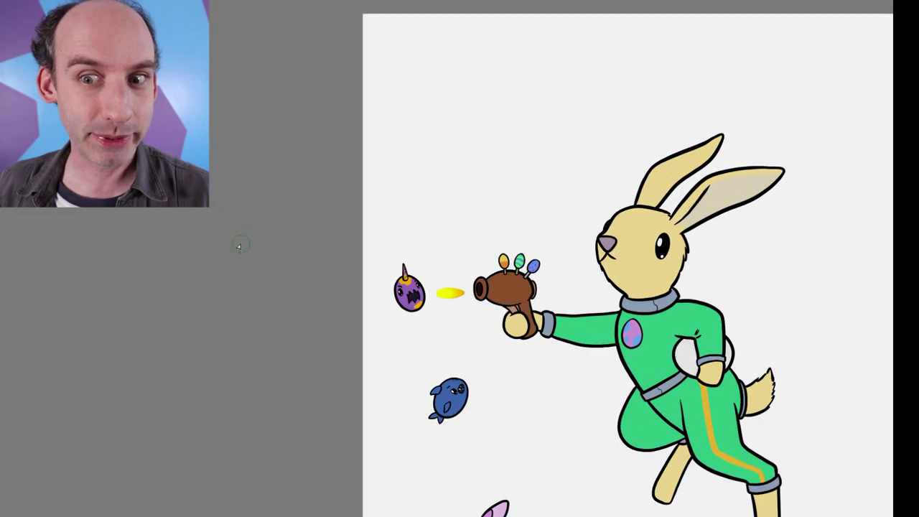
{"action": "scroll", "coordinate": [277, 390], "scroll_direction": "up", "scroll_amount": 5}
{"action": "scroll", "coordinate": [445, 287], "scroll_direction": "down", "scroll_amount": 5}
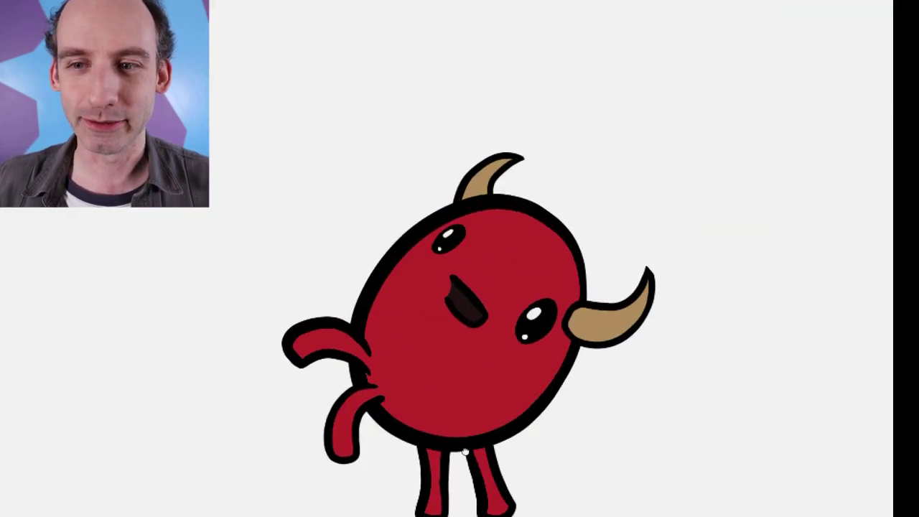
- Paint a yellow mark inside the red devil egg's head
{"action": "scroll", "coordinate": [488, 308], "scroll_direction": "up", "scroll_amount": 5}
{"action": "left_click_drag", "start_coordinate": [635, 147], "coordinate": [646, 159]}
{"action": "scroll", "coordinate": [646, 160], "scroll_direction": "up", "scroll_amount": 3}
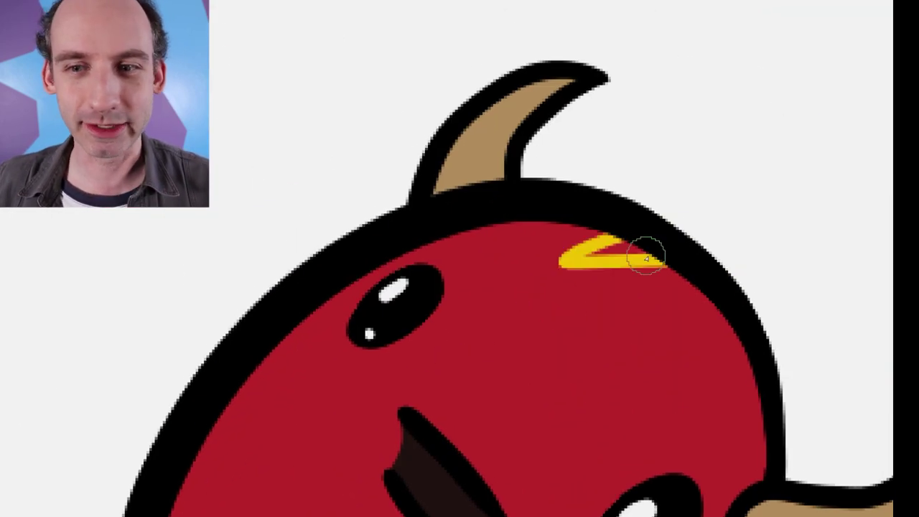
{"action": "left_click_drag", "start_coordinate": [534, 491], "coordinate": [578, 482]}
{"action": "scroll", "coordinate": [769, 296], "scroll_direction": "down", "scroll_amount": 5}
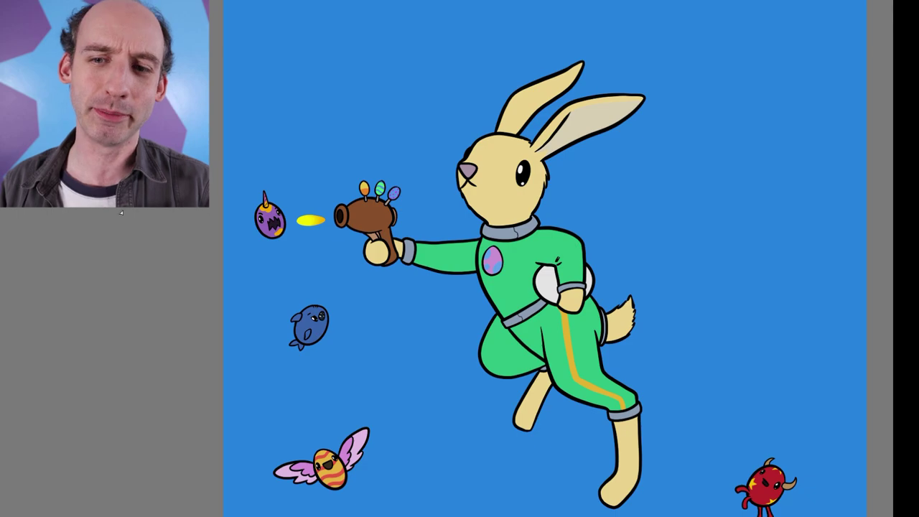
{"action": "scroll", "coordinate": [179, 282], "scroll_direction": "down", "scroll_amount": 2}
{"action": "scroll", "coordinate": [519, 267], "scroll_direction": "down", "scroll_amount": 2}
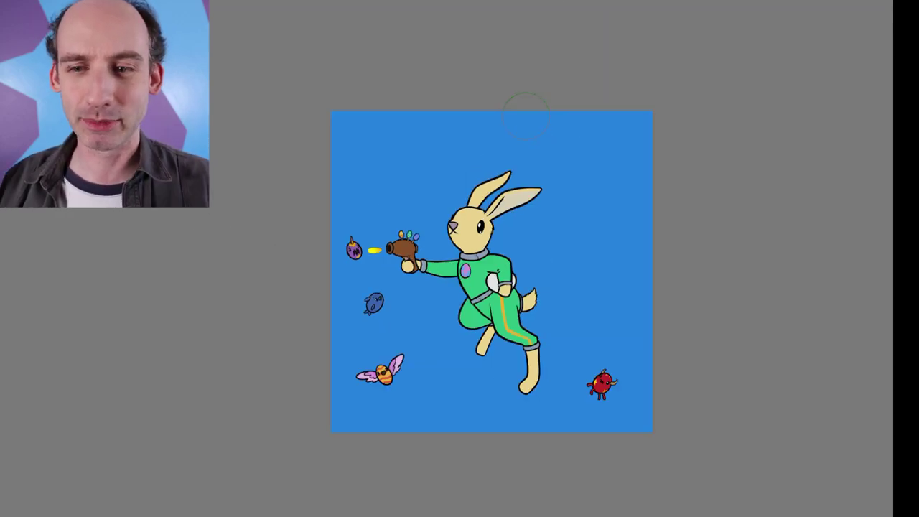
- Brush lighter blue across the upper sky to soften the blue background gradient
{"action": "left_click_drag", "start_coordinate": [646, 309], "coordinate": [345, 344]}
{"action": "left_click_drag", "start_coordinate": [646, 366], "coordinate": [349, 406]}
{"action": "left_click_drag", "start_coordinate": [215, 330], "coordinate": [508, 341]}
{"action": "mouse_move", "coordinate": [579, 365]}
{"action": "left_mouse_down"}
{"action": "mouse_move", "coordinate": [570, 273]}
{"action": "mouse_move", "coordinate": [595, 358]}
{"action": "left_mouse_up"}
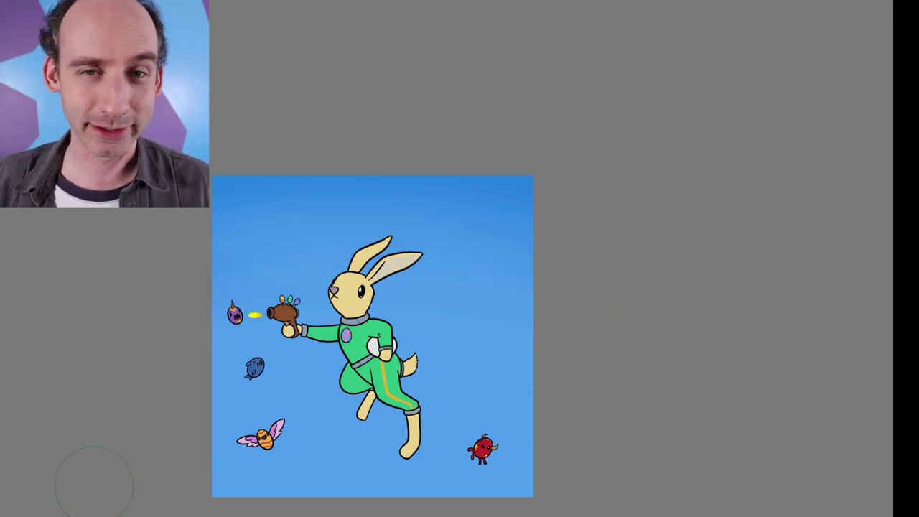
{"action": "scroll", "coordinate": [438, 281], "scroll_direction": "up", "scroll_amount": 2}
{"action": "scroll", "coordinate": [438, 281], "scroll_direction": "up", "scroll_amount": 1}
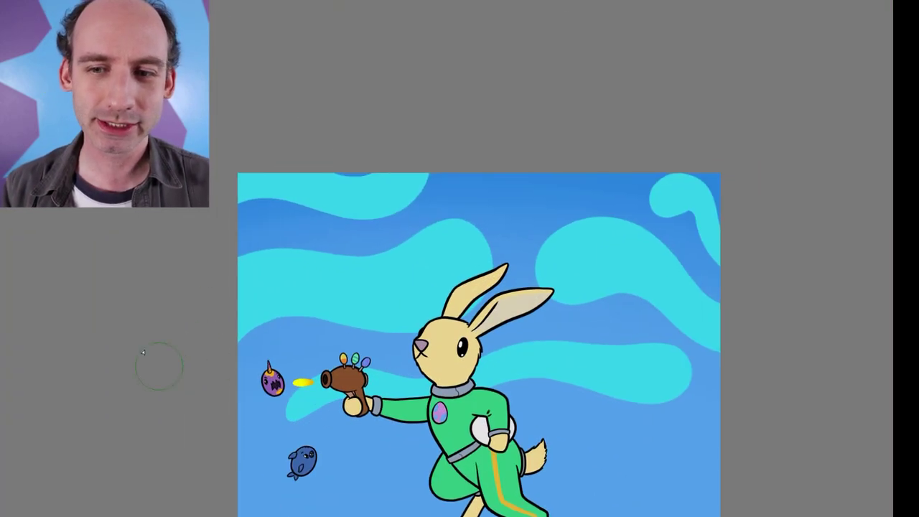
{"action": "scroll", "coordinate": [131, 213], "scroll_direction": "down", "scroll_amount": 3}
{"action": "scroll", "coordinate": [131, 213], "scroll_direction": "up", "scroll_amount": 2}
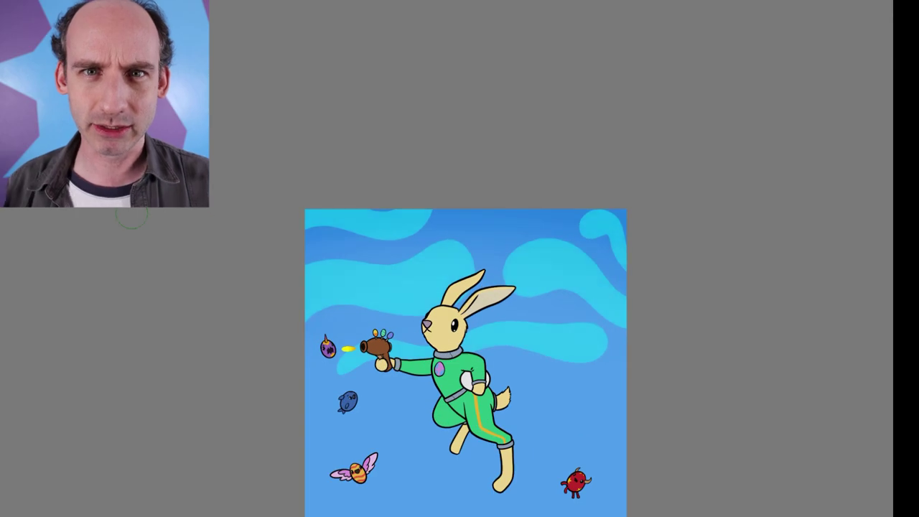
{"action": "scroll", "coordinate": [131, 214], "scroll_direction": "down", "scroll_amount": 3}
{"action": "scroll", "coordinate": [131, 214], "scroll_direction": "up", "scroll_amount": 3}
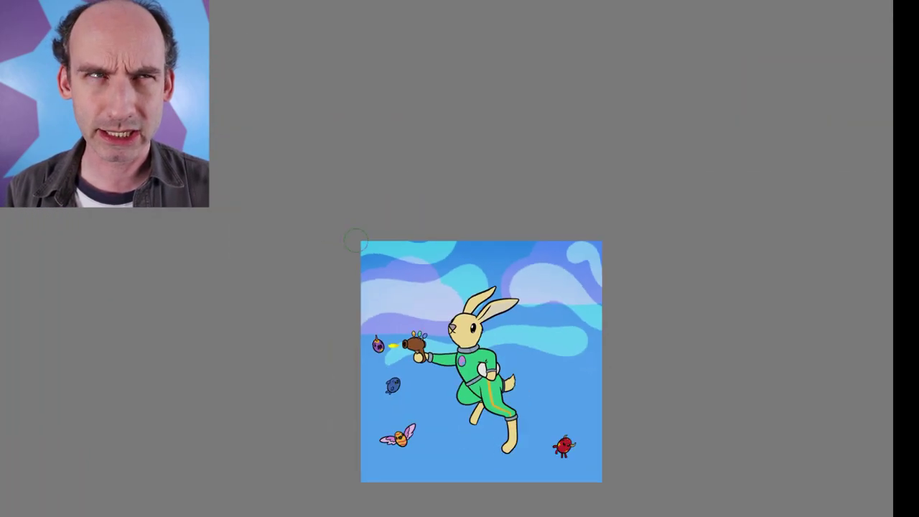
{"action": "scroll", "coordinate": [328, 228], "scroll_direction": "up", "scroll_amount": 2}
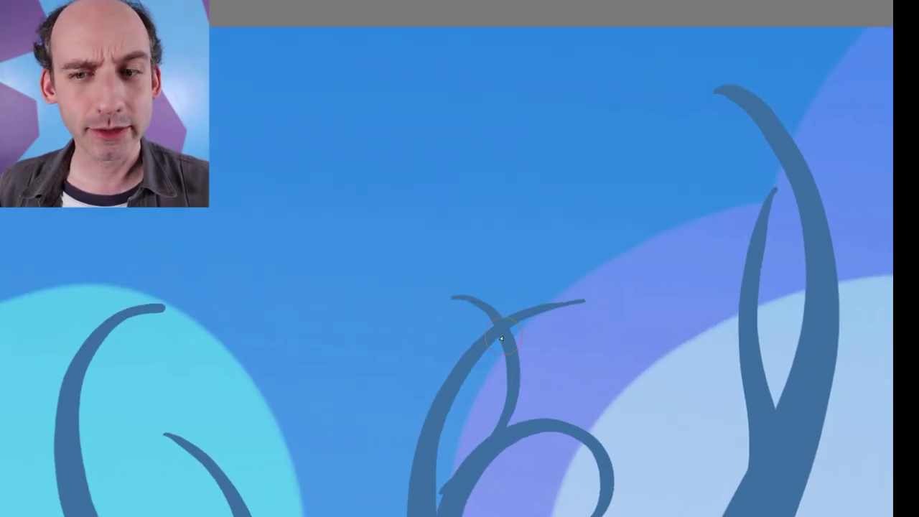
{"action": "scroll", "coordinate": [501, 338], "scroll_direction": "up", "scroll_amount": 2}
- Repaint the curled branch tip, then add a thin upper branch and a left-arching branch
{"action": "key", "text": "ctrl+z"}
{"action": "left_click_drag", "start_coordinate": [451, 281], "coordinate": [544, 410]}
{"action": "scroll", "coordinate": [339, 395], "scroll_direction": "down", "scroll_amount": 2}
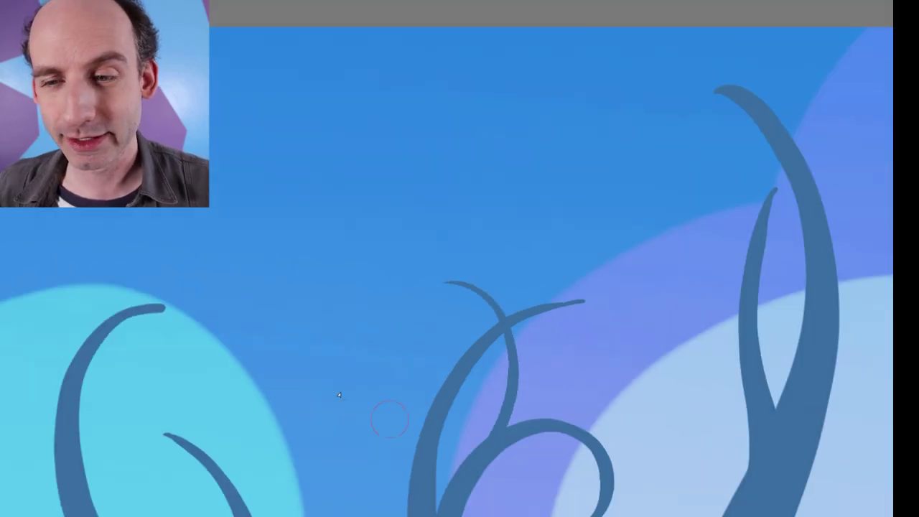
{"action": "scroll", "coordinate": [339, 394], "scroll_direction": "down", "scroll_amount": 2}
{"action": "scroll", "coordinate": [380, 486], "scroll_direction": "up", "scroll_amount": 3}
{"action": "left_click_drag", "start_coordinate": [479, 445], "coordinate": [613, 260]}
{"action": "scroll", "coordinate": [589, 305], "scroll_direction": "down", "scroll_amount": 4}
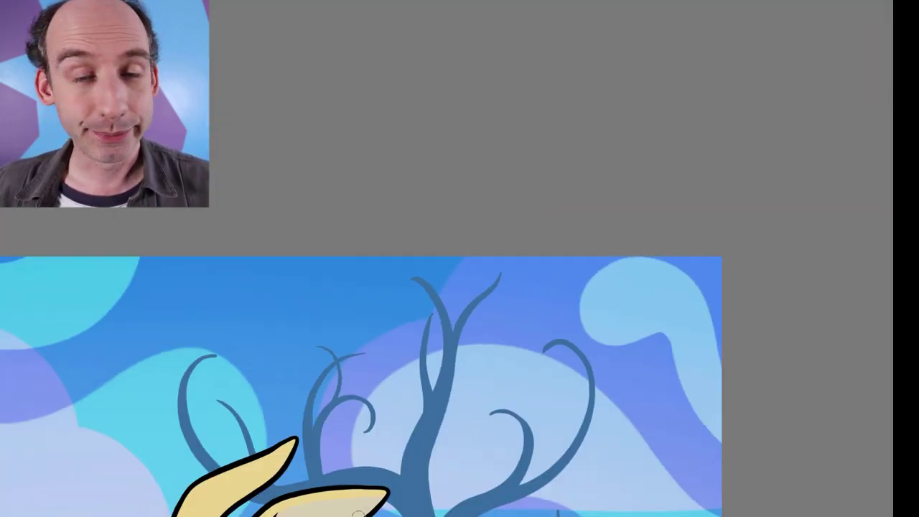
{"action": "scroll", "coordinate": [359, 425], "scroll_direction": "up", "scroll_amount": 4}
{"action": "left_click_drag", "start_coordinate": [391, 434], "coordinate": [138, 421]}
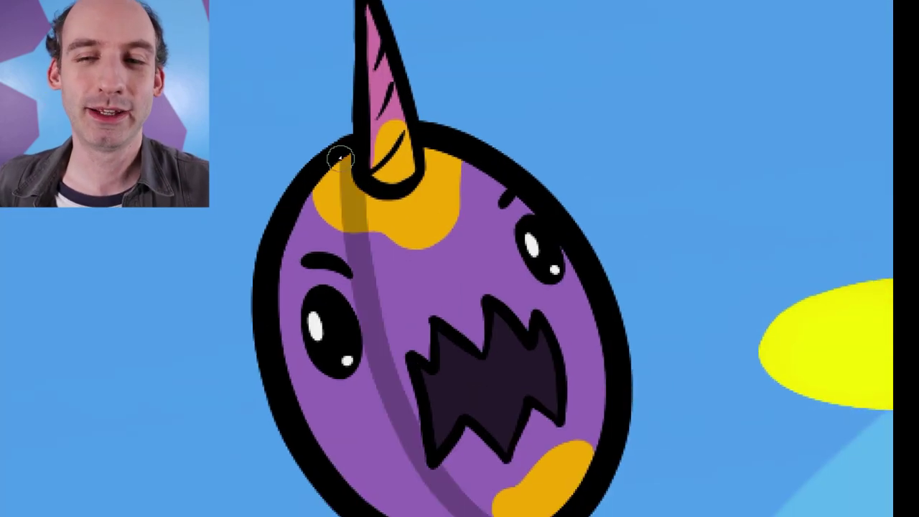
- Paint darker shadows on the unicorn monster's left side and the blue dotted egg
{"action": "left_click_drag", "start_coordinate": [338, 154], "coordinate": [357, 346]}
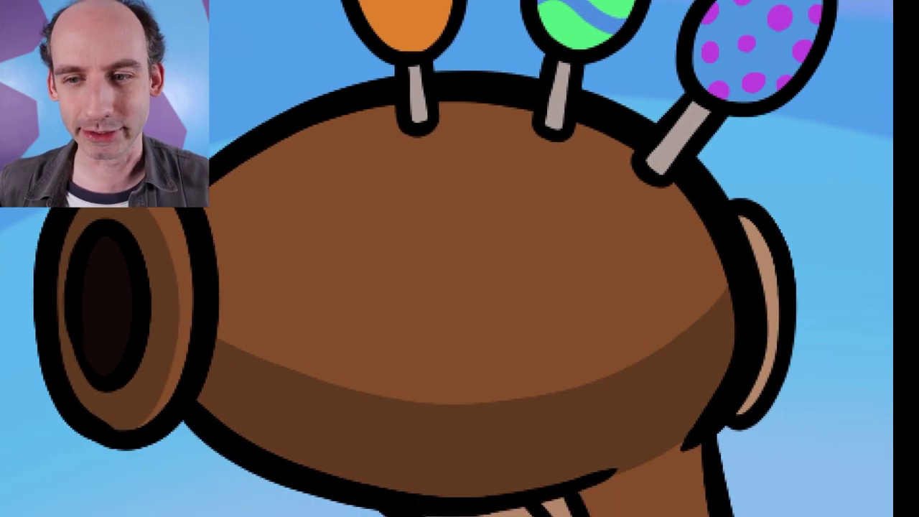
{"action": "left_click_drag", "start_coordinate": [608, 362], "coordinate": [589, 498]}
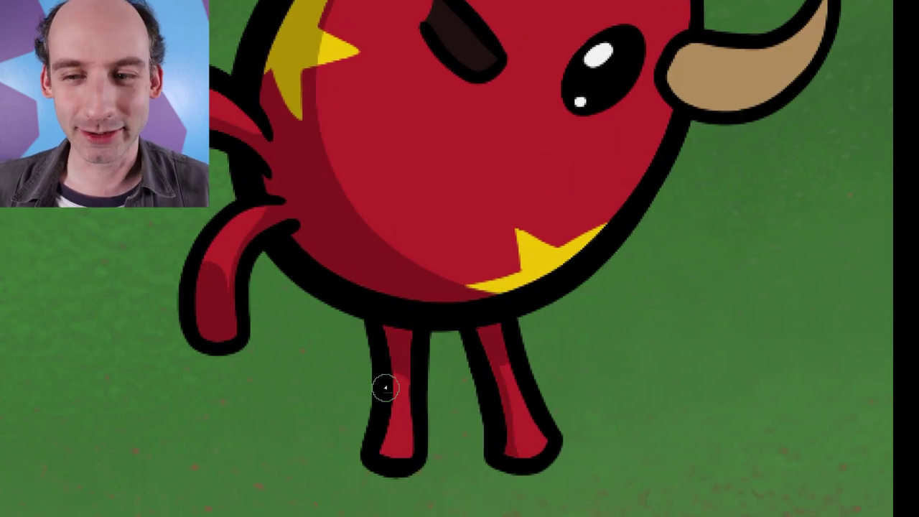
{"action": "scroll", "coordinate": [385, 388], "scroll_direction": "up", "scroll_amount": 10}
{"action": "scroll", "coordinate": [494, 390], "scroll_direction": "down", "scroll_amount": 3}
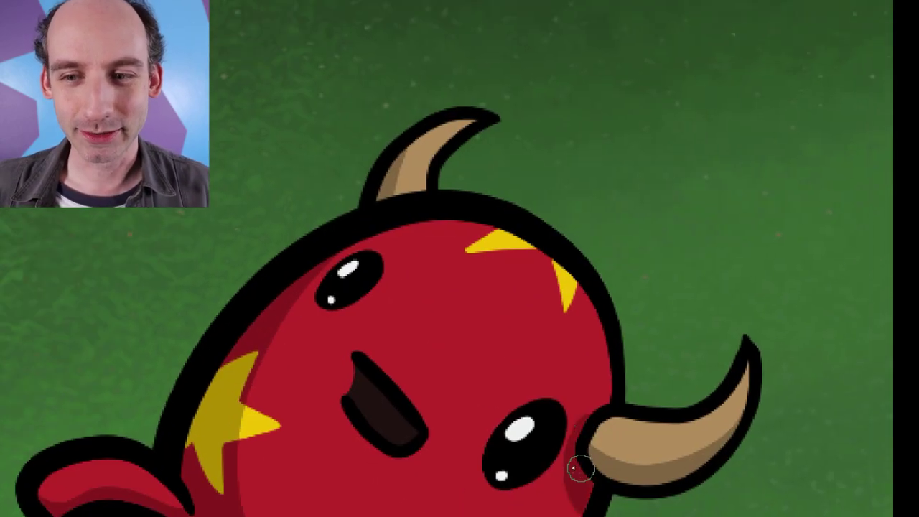
{"action": "scroll", "coordinate": [580, 468], "scroll_direction": "down", "scroll_amount": 5}
{"action": "scroll", "coordinate": [338, 428], "scroll_direction": "up", "scroll_amount": 10}
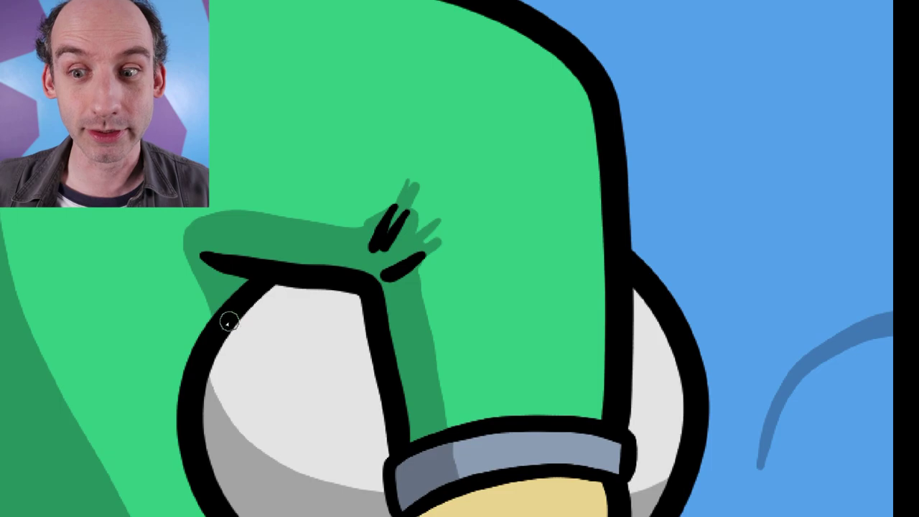